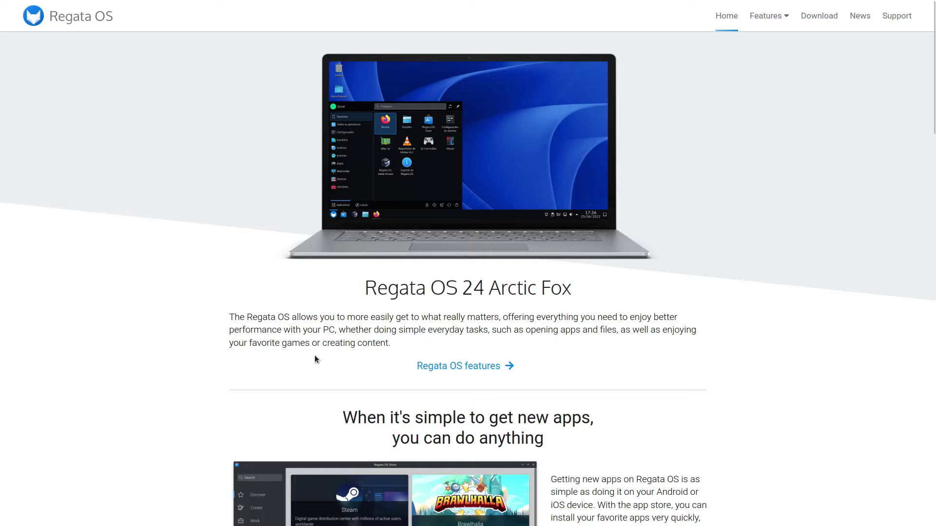
scroll(431, 356, down, 3)
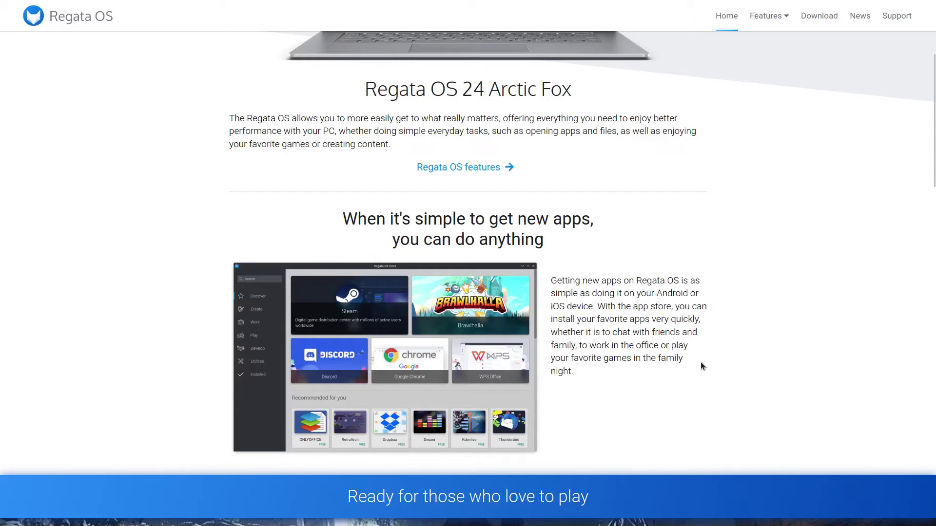
scroll(496, 256, down, 3)
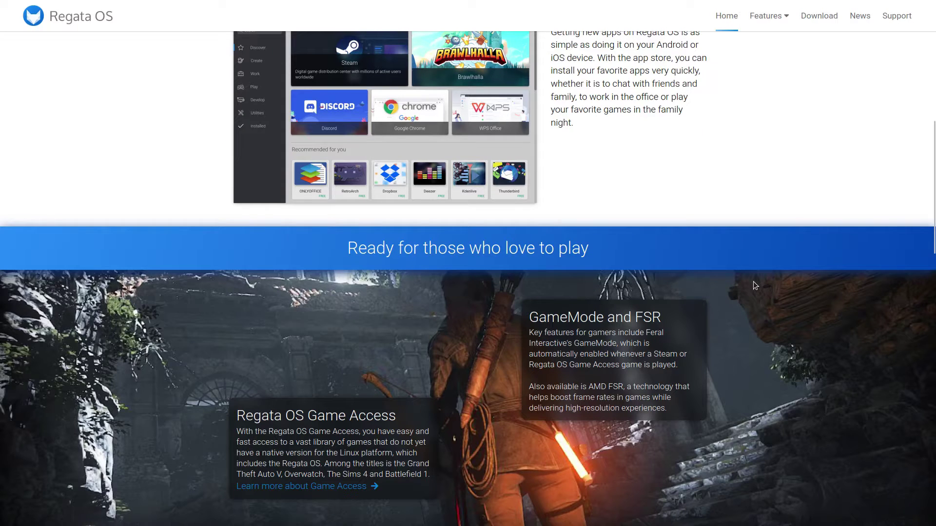
scroll(256, 366, down, 1)
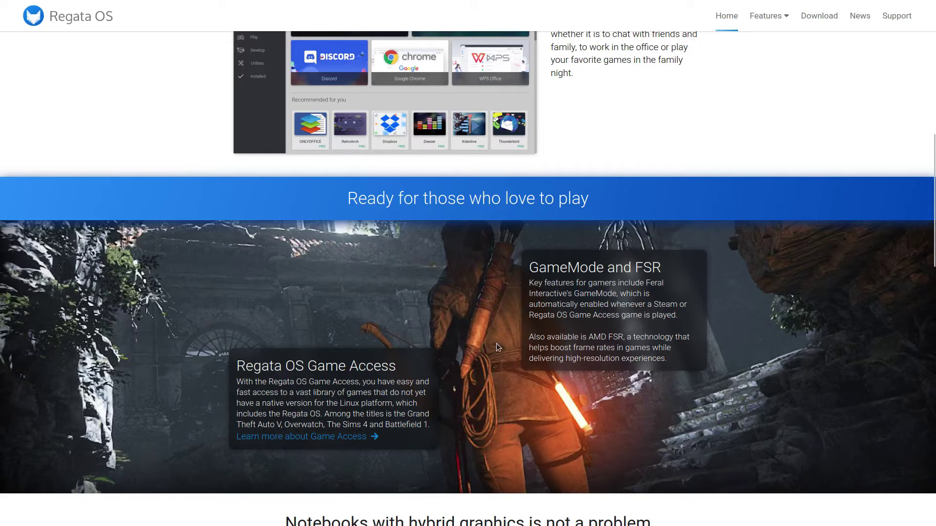
scroll(81, 325, down, 4)
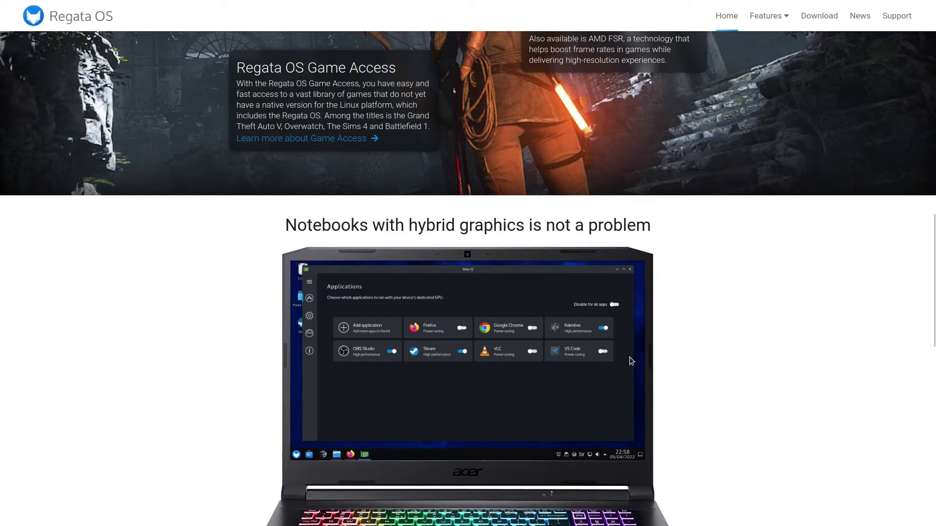
scroll(629, 357, down, 5)
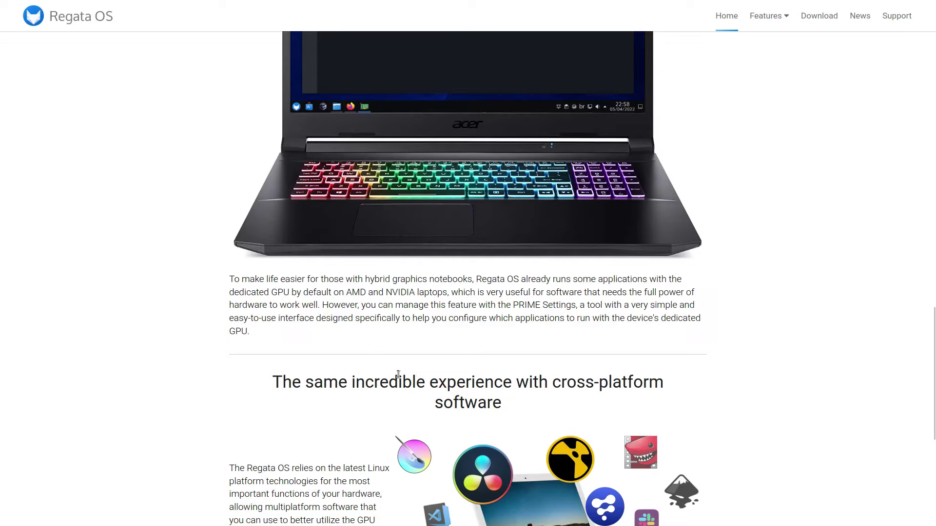
scroll(385, 410, down, 4)
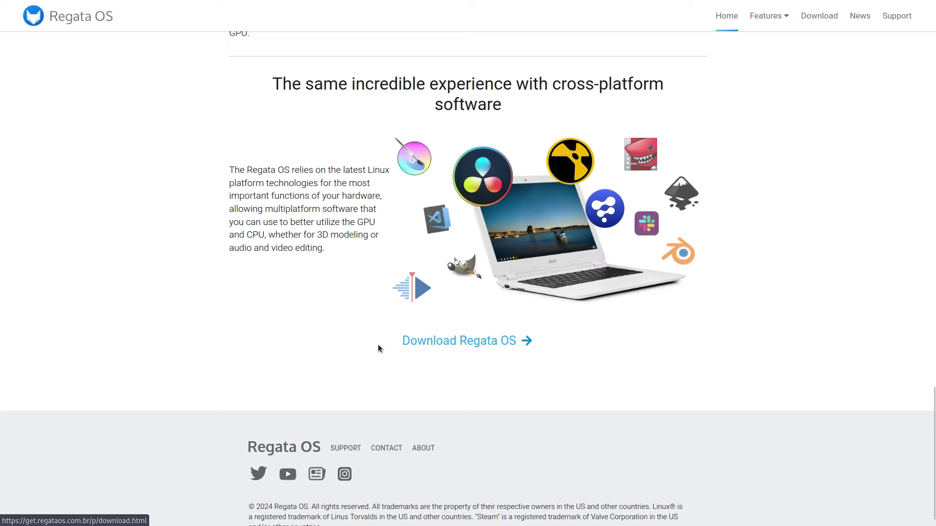
scroll(186, 377, up, 5)
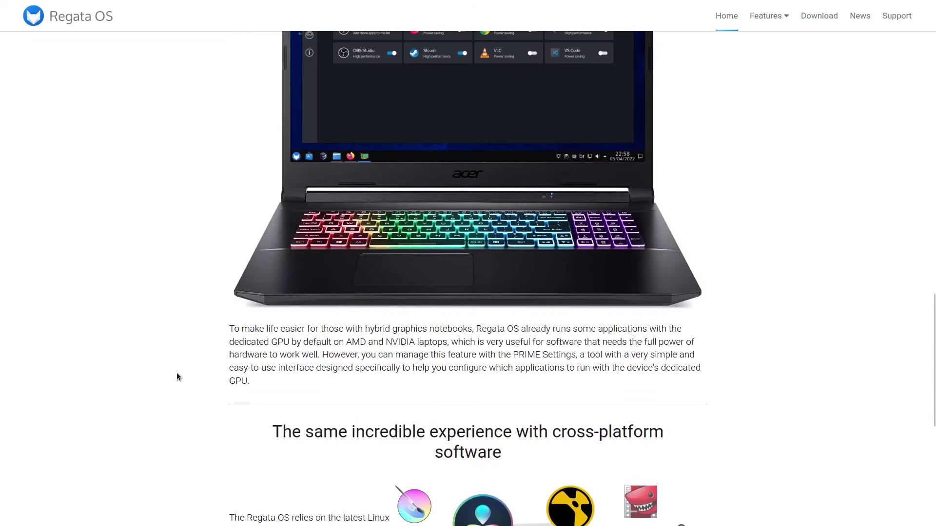
scroll(183, 374, up, 5)
scroll(220, 371, up, 5)
scroll(300, 366, up, 4)
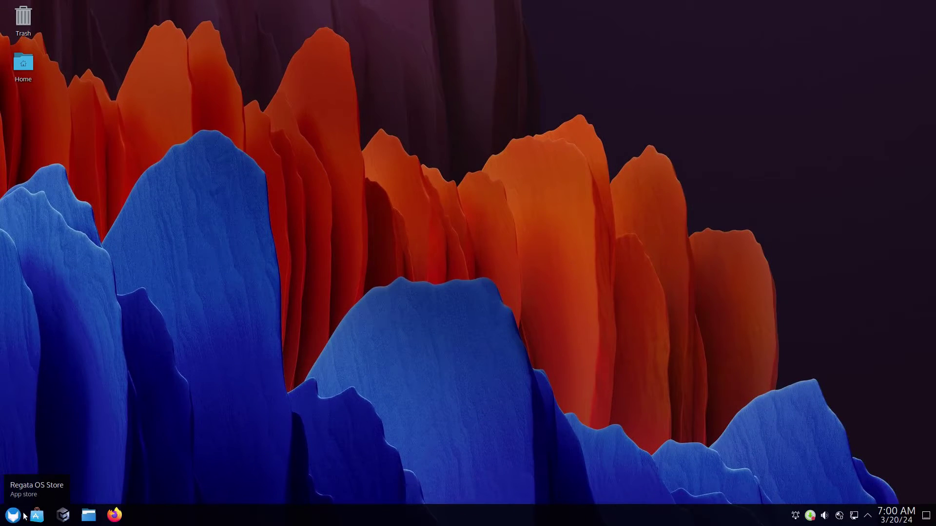
click(12, 516)
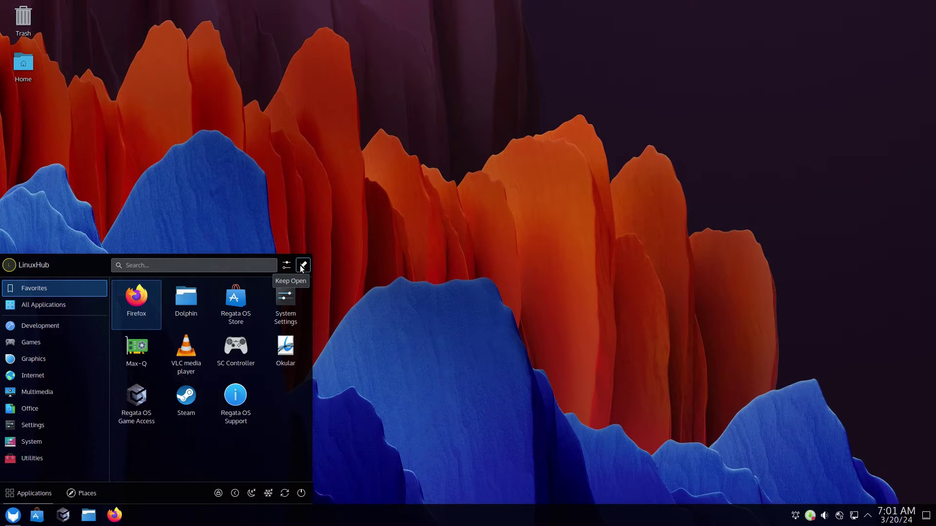
click(302, 267)
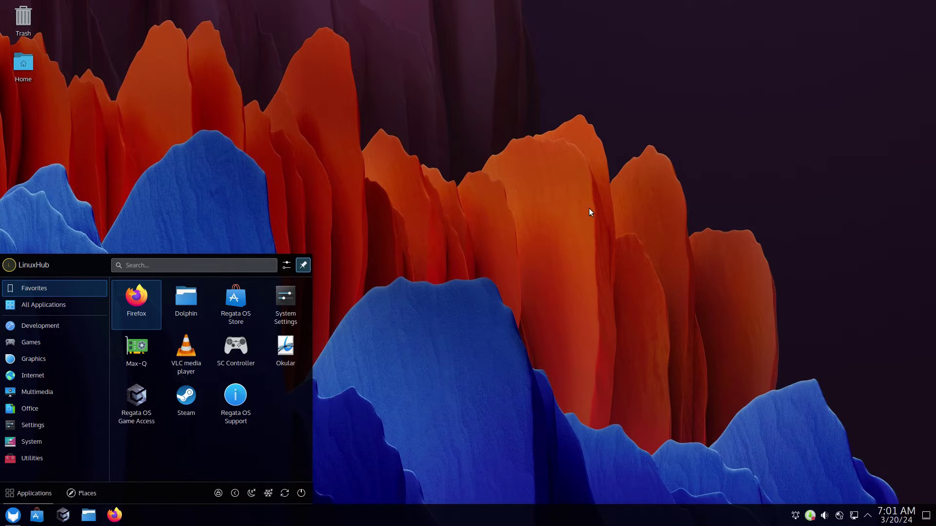
double_click(16, 63)
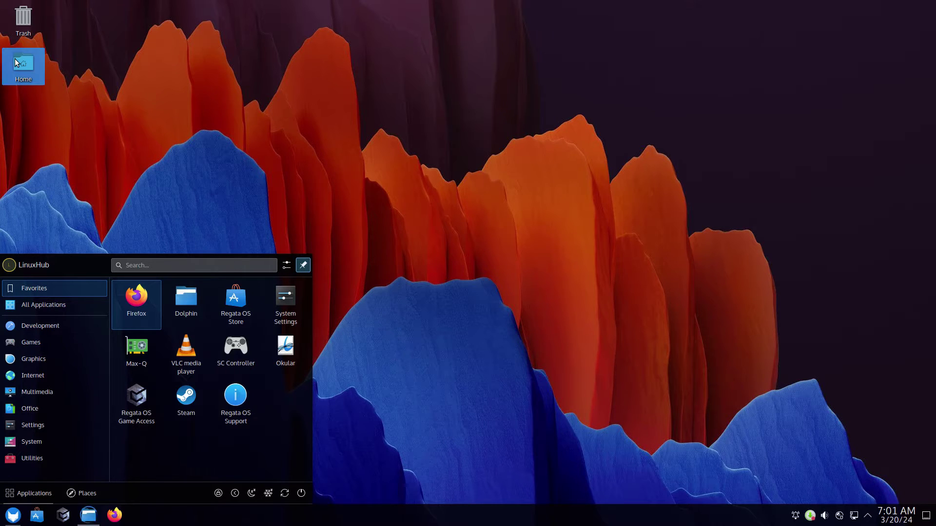
mouse_move(33, 359)
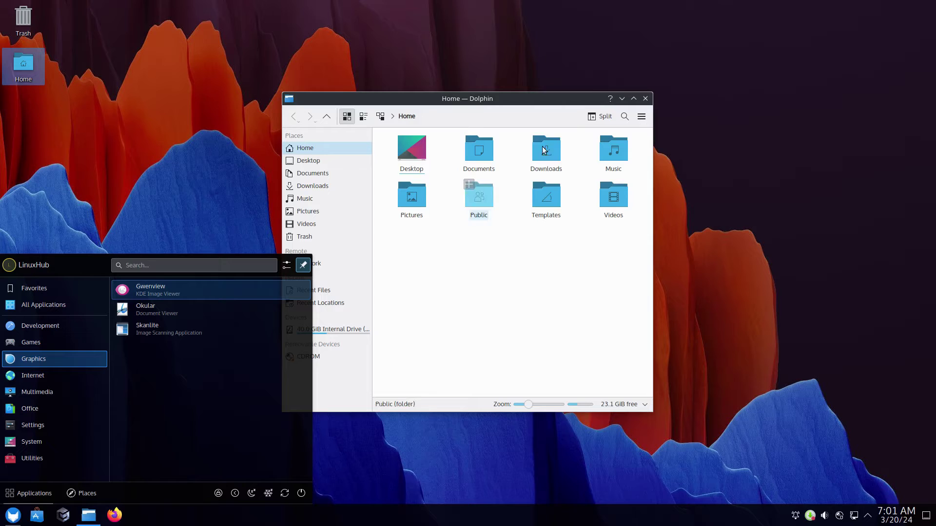
click(645, 99)
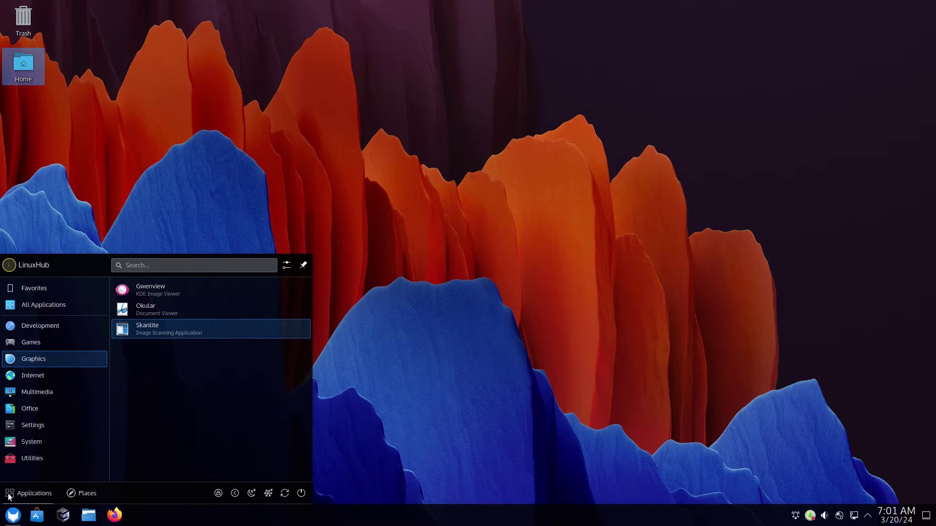
click(84, 495)
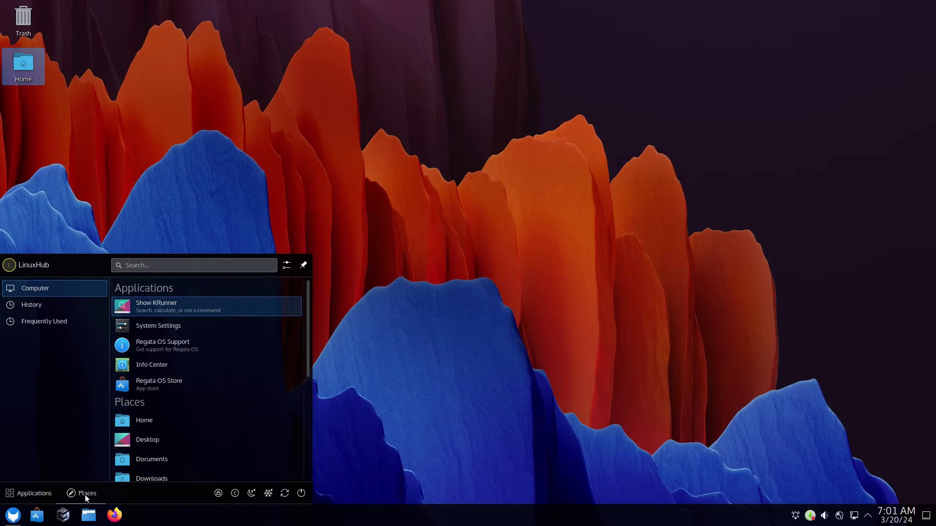
click(30, 493)
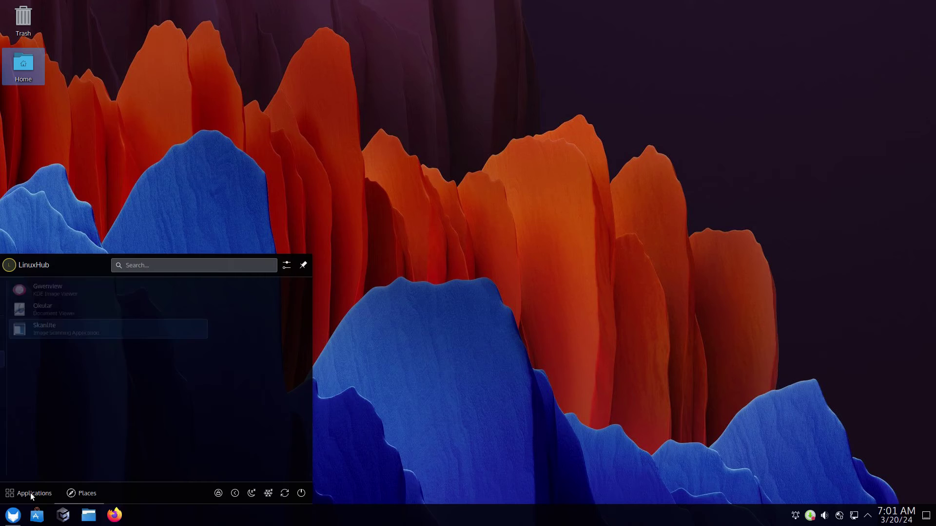
click(410, 294)
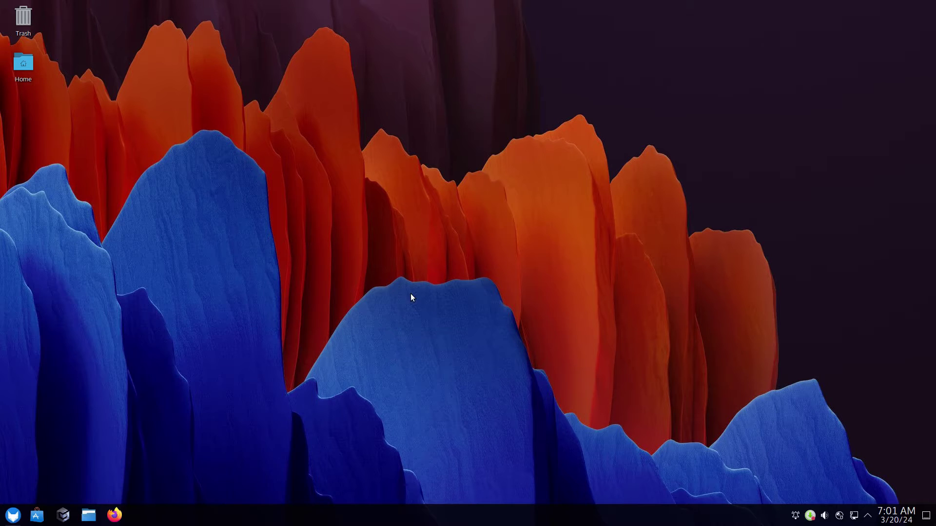
click(114, 515)
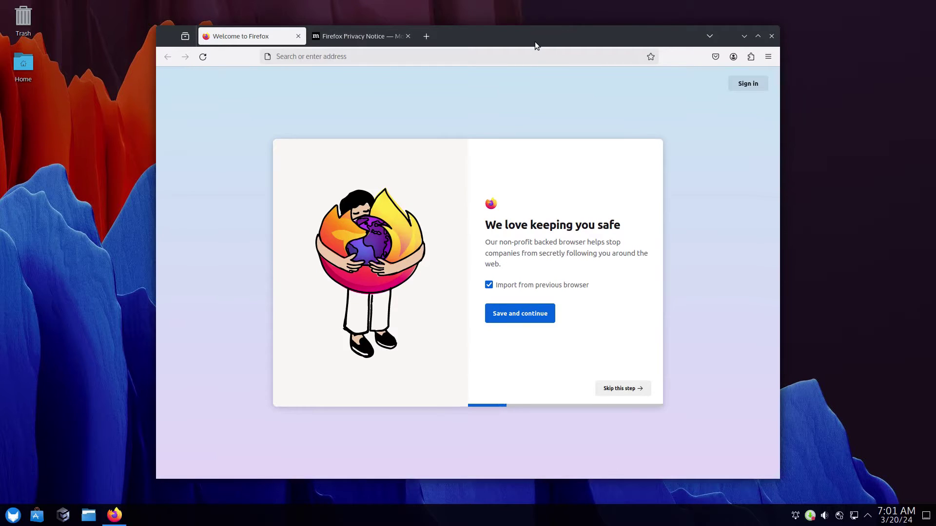
double_click(534, 42)
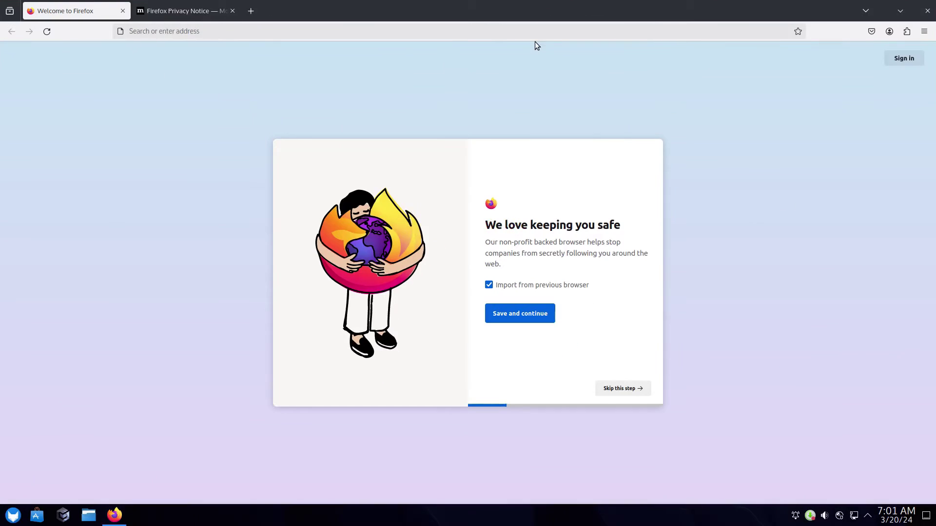
click(923, 30)
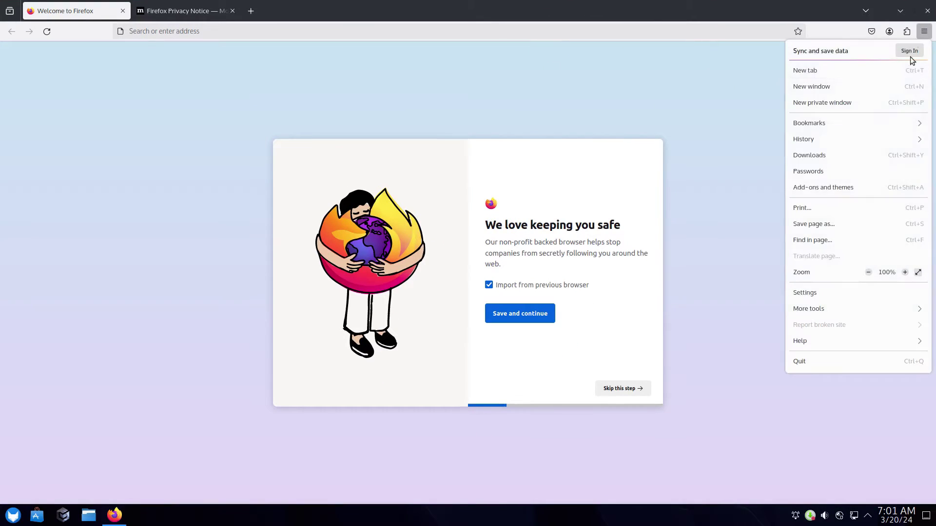
click(850, 342)
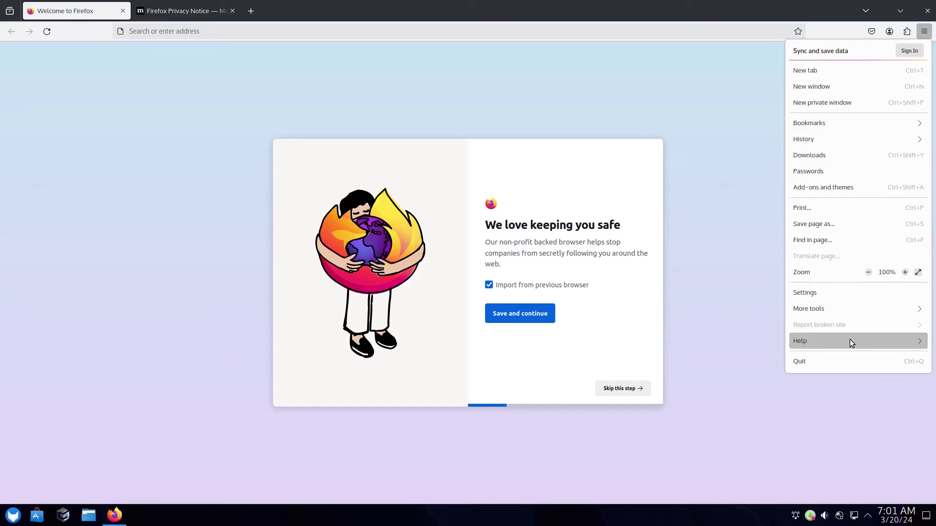
click(816, 170)
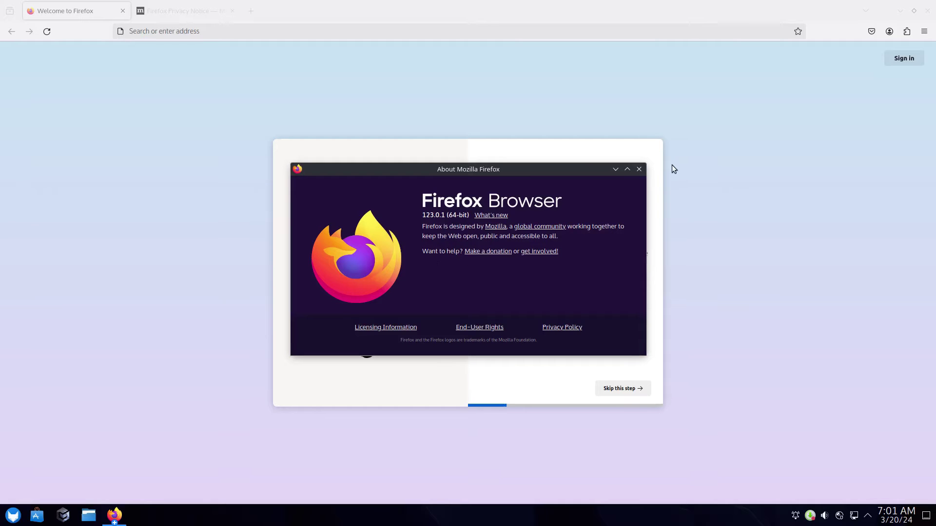
click(638, 168)
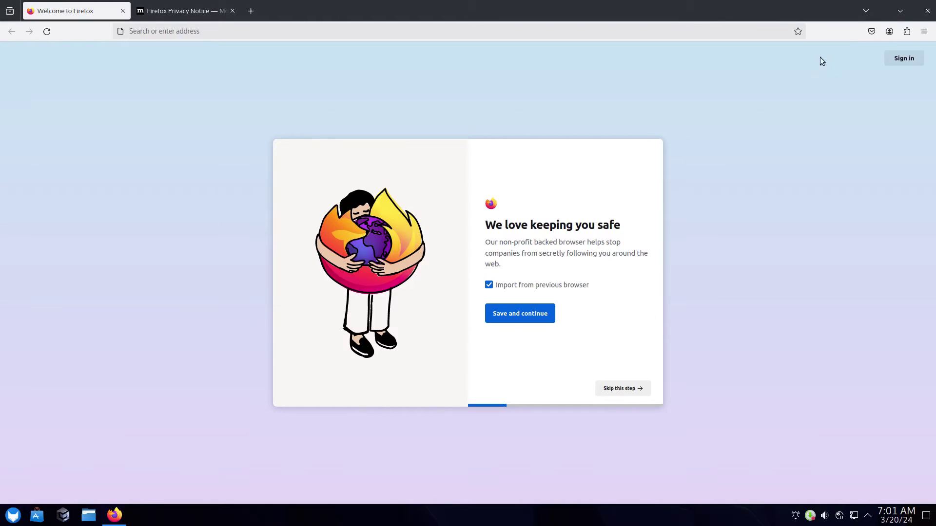
click(927, 13)
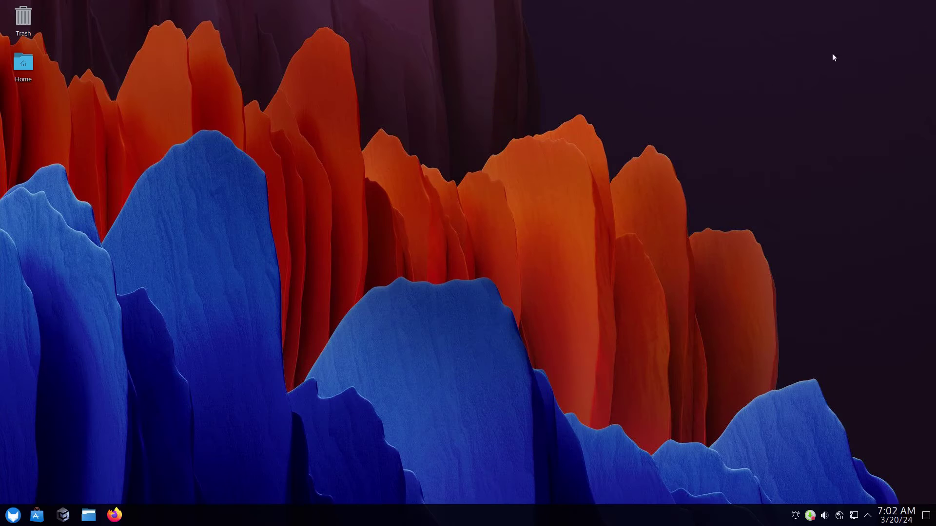
Step: Open the Home folder in a maximized Dolphin and view its version (24.02.0)
click(88, 516)
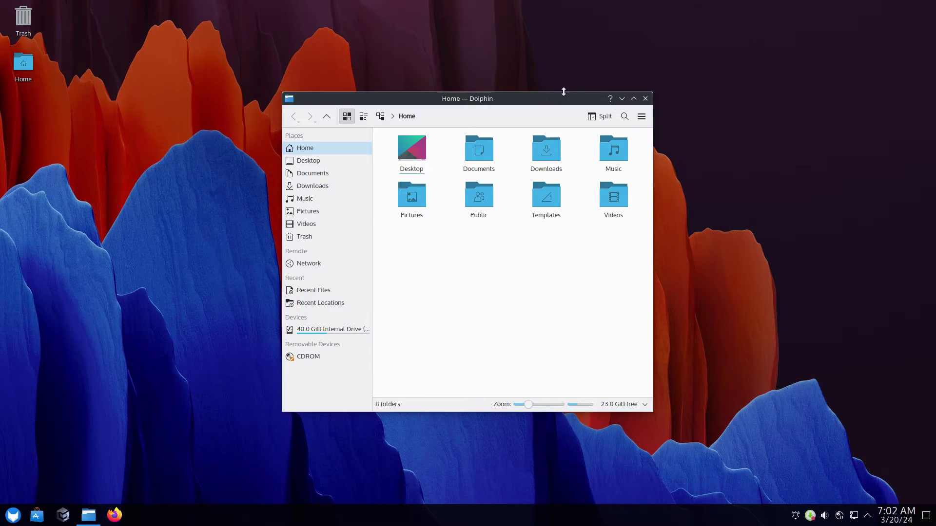
double_click(538, 101)
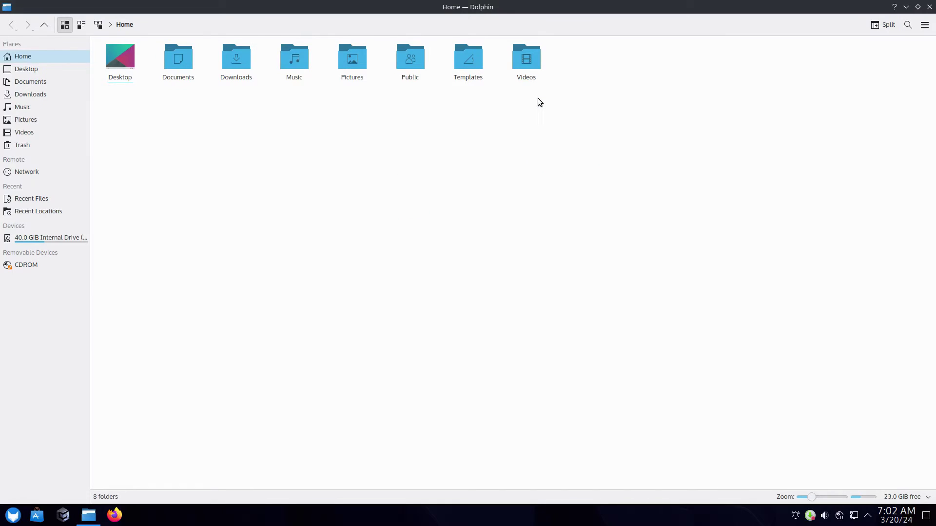
click(925, 25)
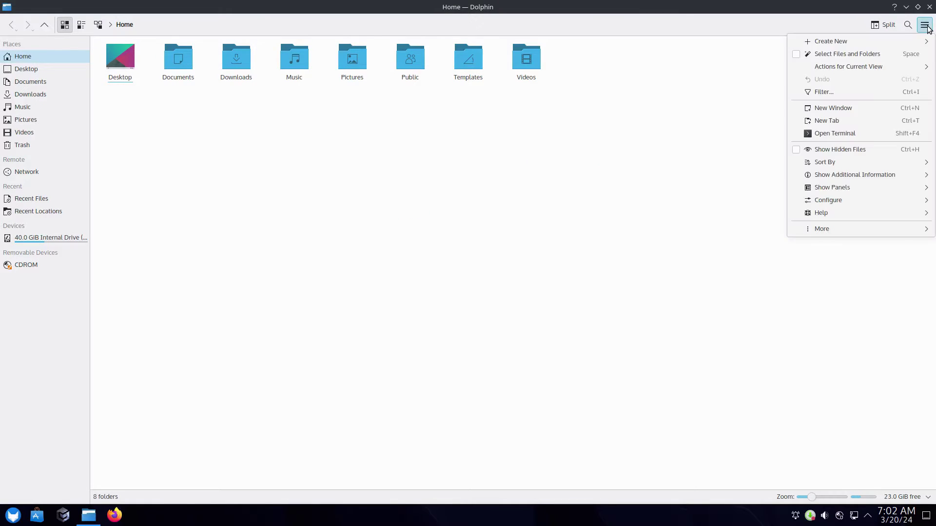
mouse_move(821, 213)
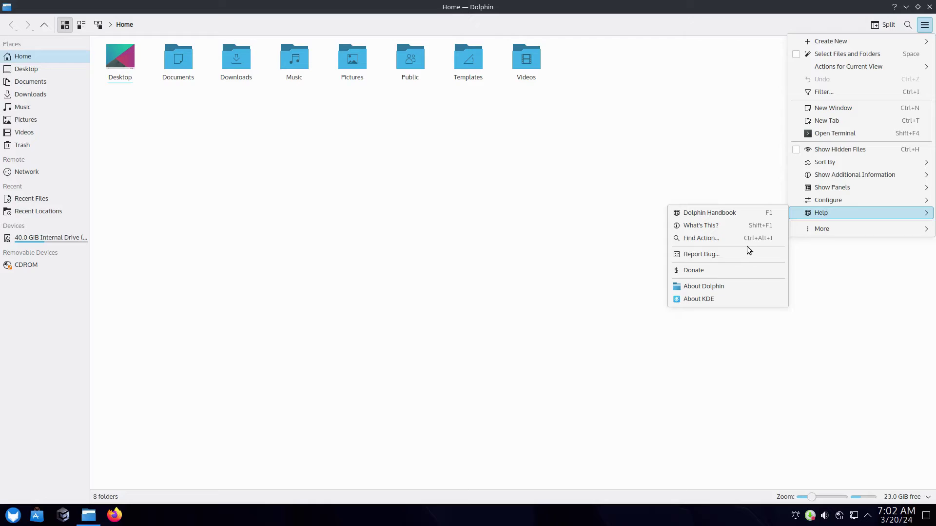
click(716, 286)
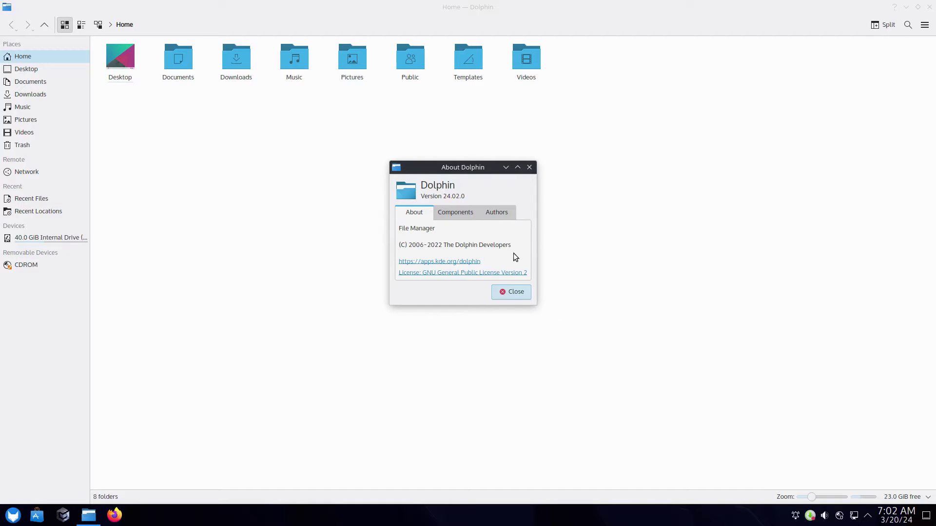
Step: Dismiss the About dialog and close Dolphin from its taskbar entry
click(514, 293)
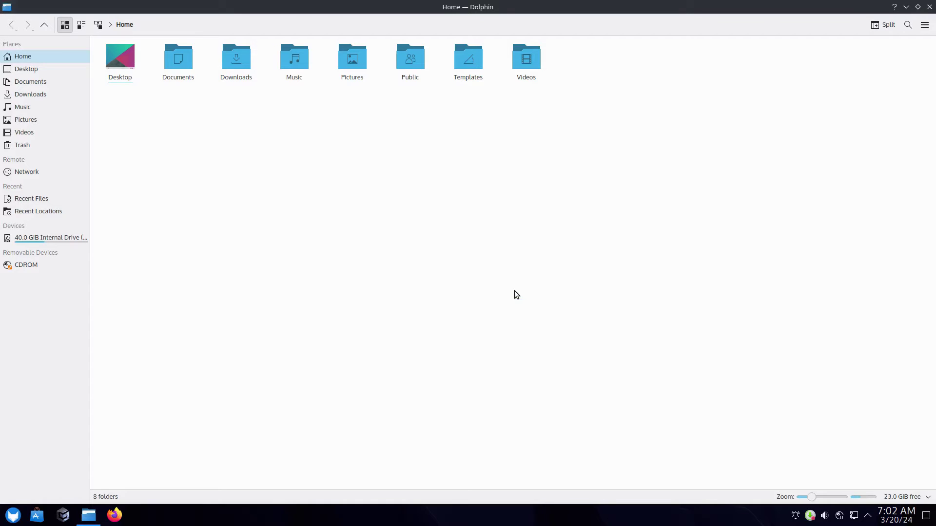
right_click(92, 517)
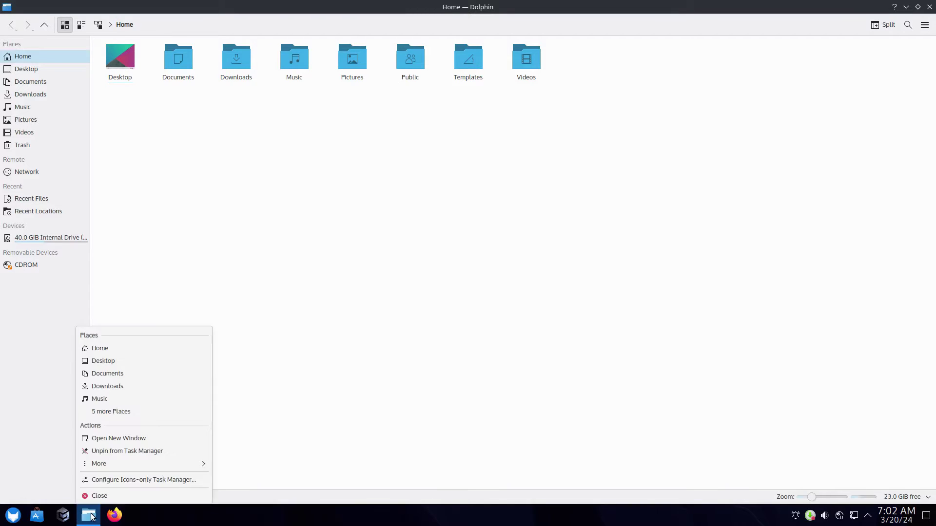
click(94, 496)
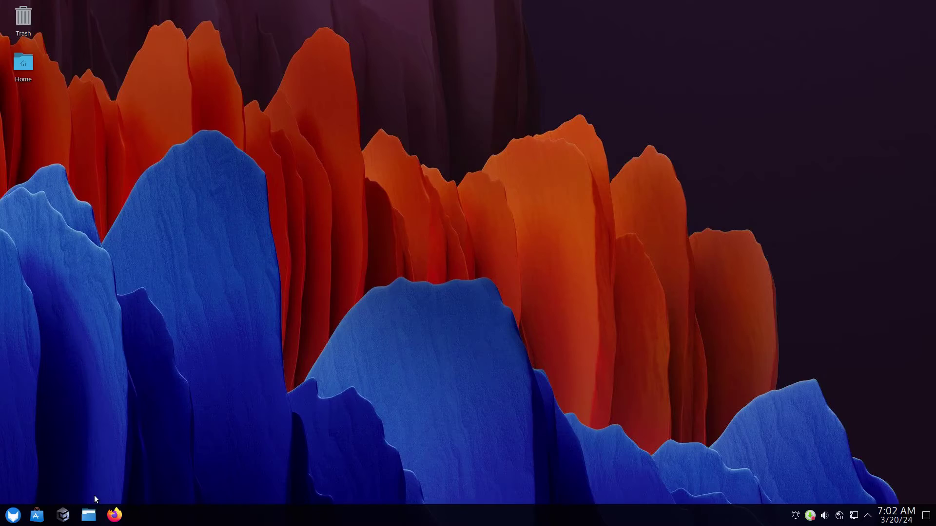
Step: Launch Regata OS Game Access and browse the featured For you games with arrow keys
click(64, 517)
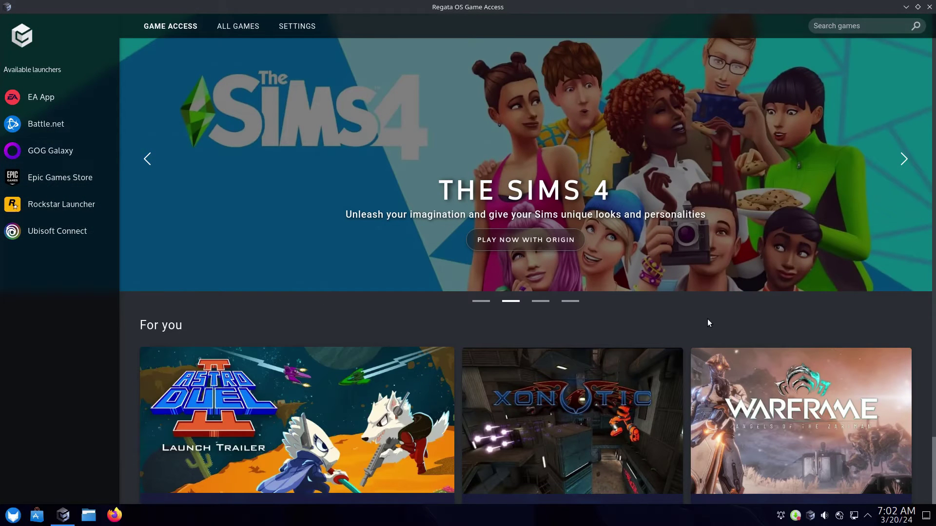
key(Down)
key(Left)
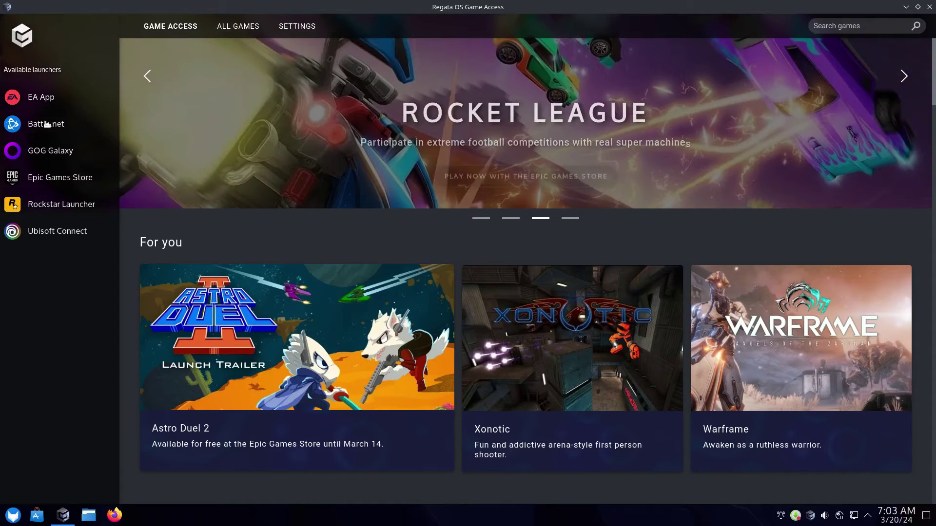
Step: Browse the Battle.net, GOG Galaxy, Epic Games Store and Ubisoft Connect game pages
click(46, 124)
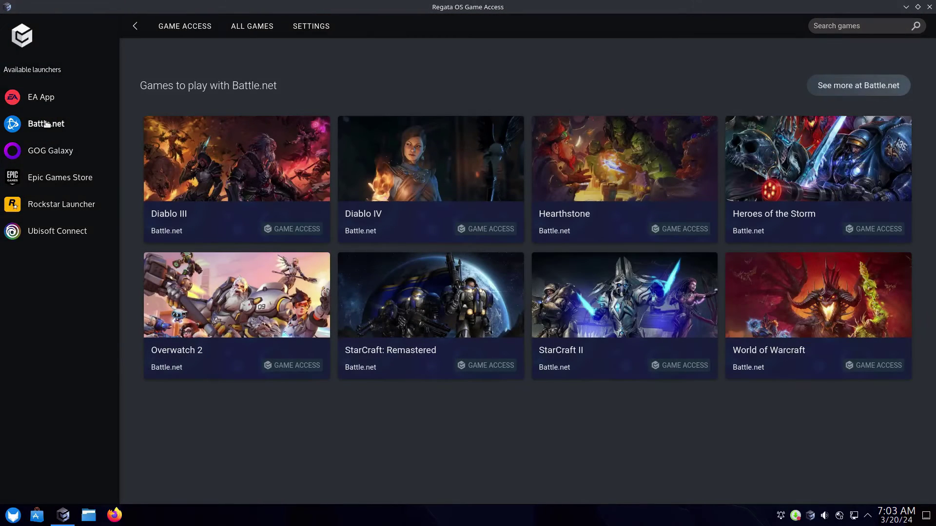
click(37, 152)
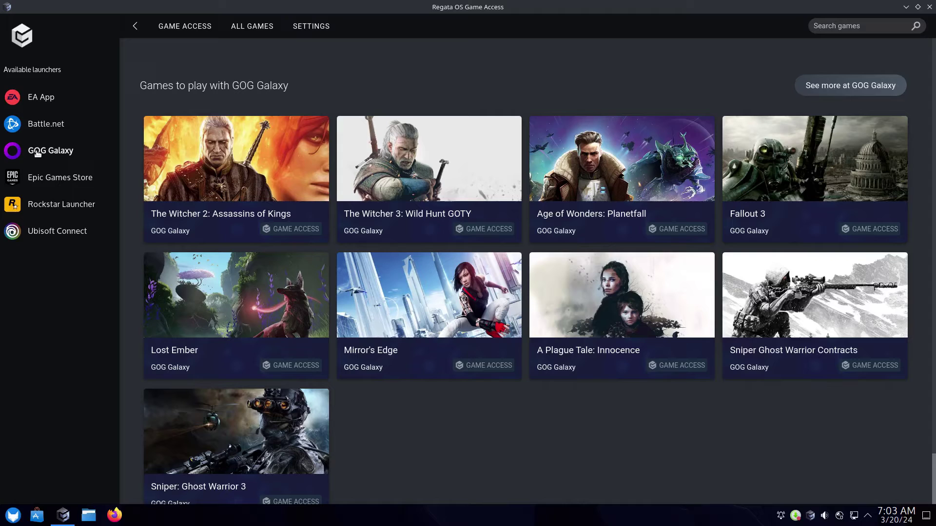
click(62, 181)
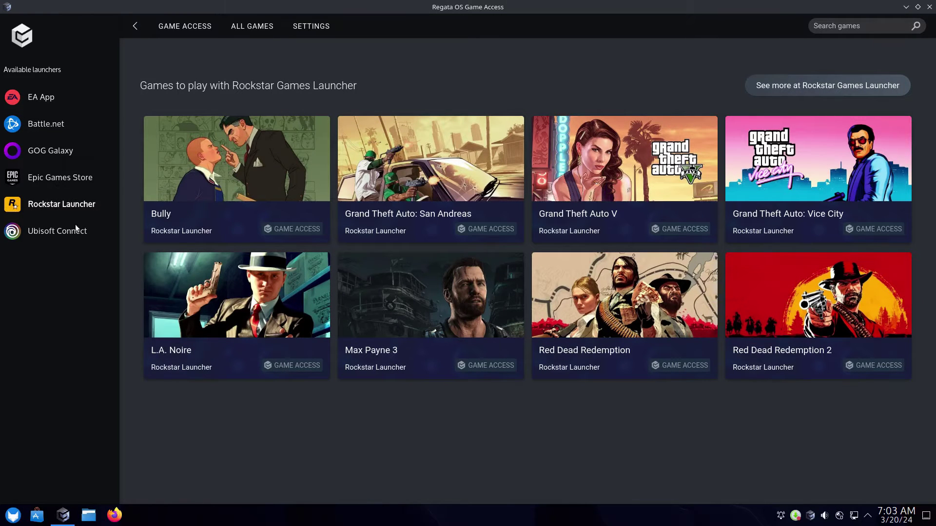
click(45, 232)
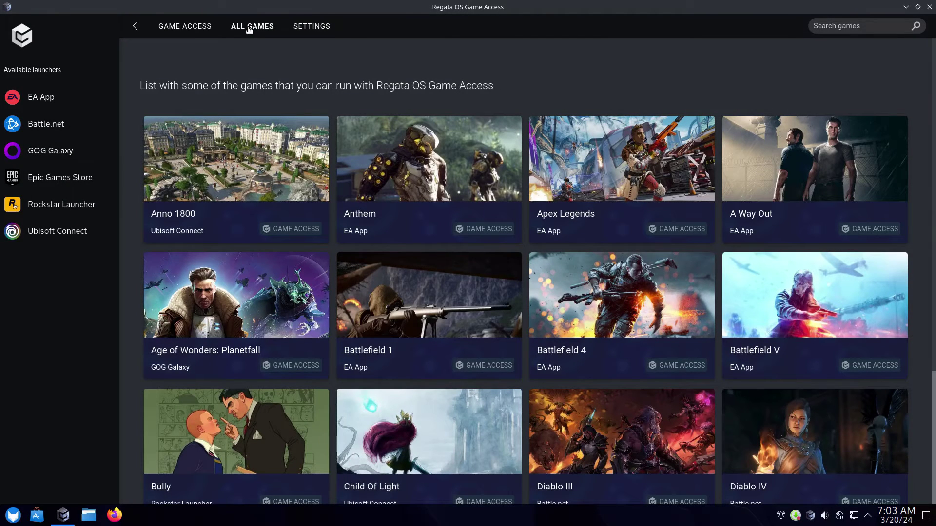
Step: Open the Game Access Settings page, then start and abandon a game search
click(311, 26)
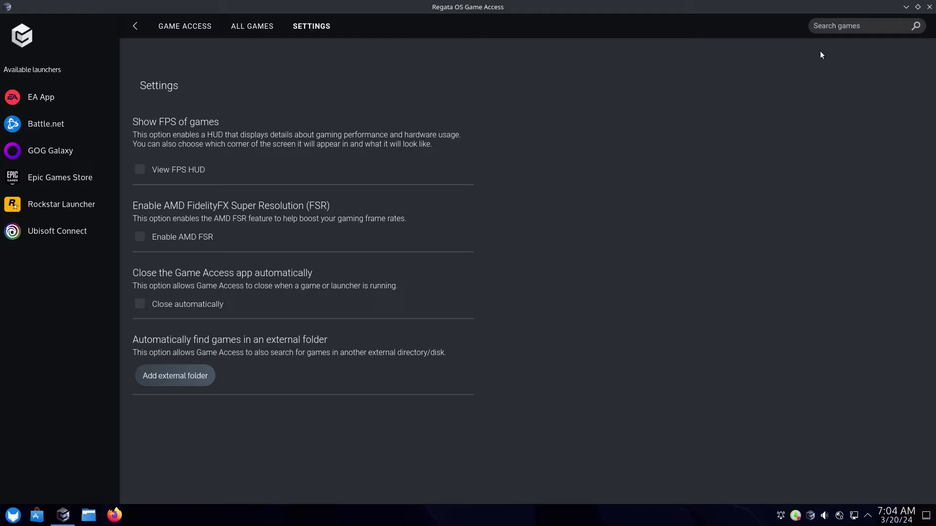
click(835, 29)
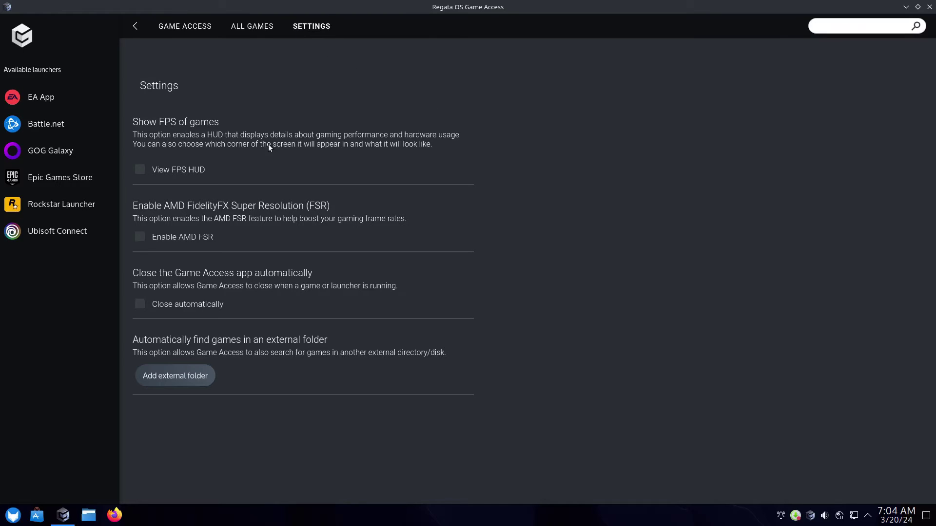
click(19, 34)
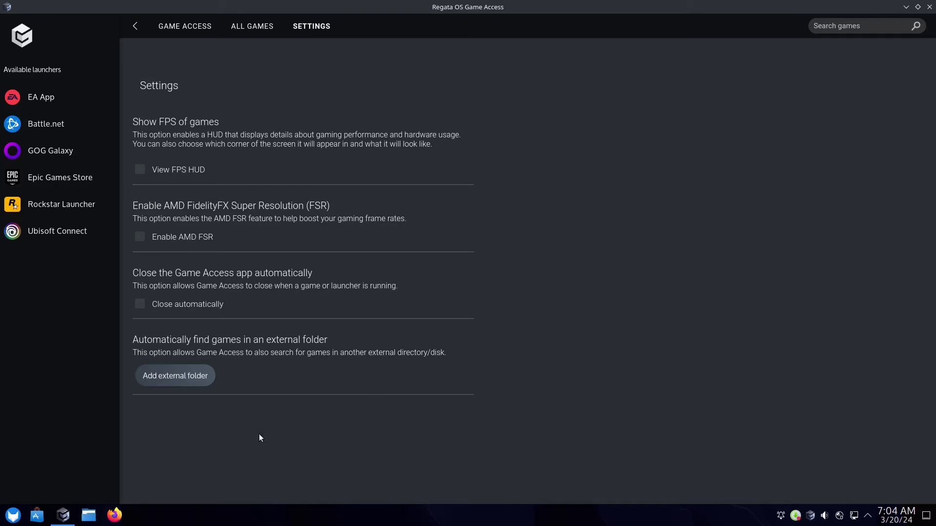
mouse_move(64, 516)
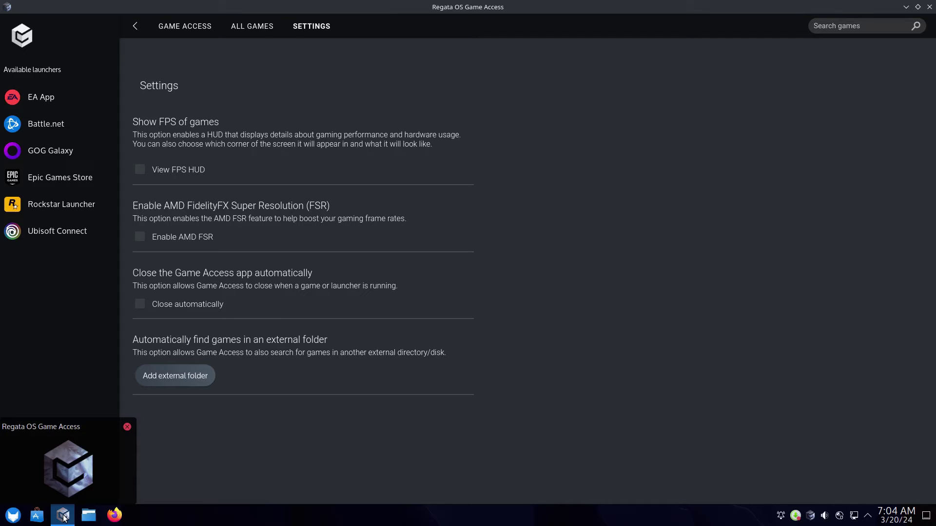
Step: Close Game Access from its taskbar thumbnail
click(127, 428)
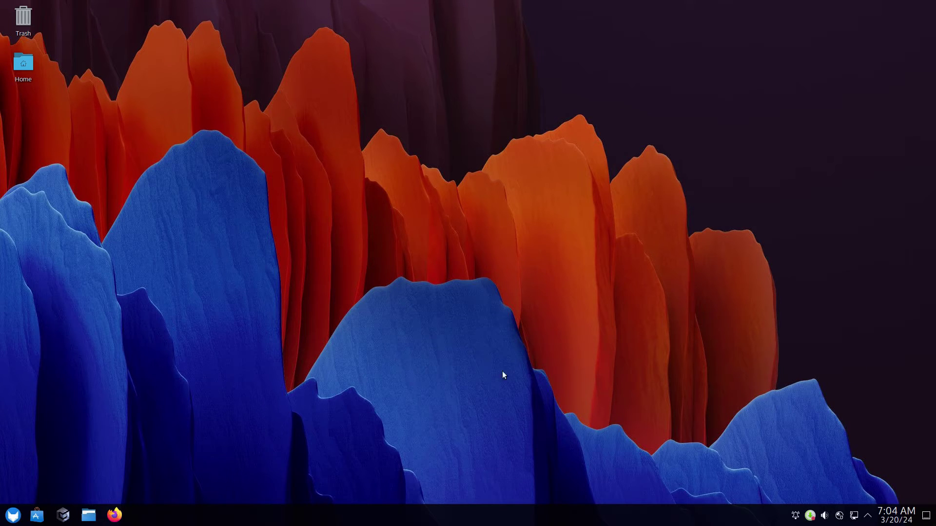
Step: Launch Regata OS Store and maximize its window on the Discover page
click(38, 518)
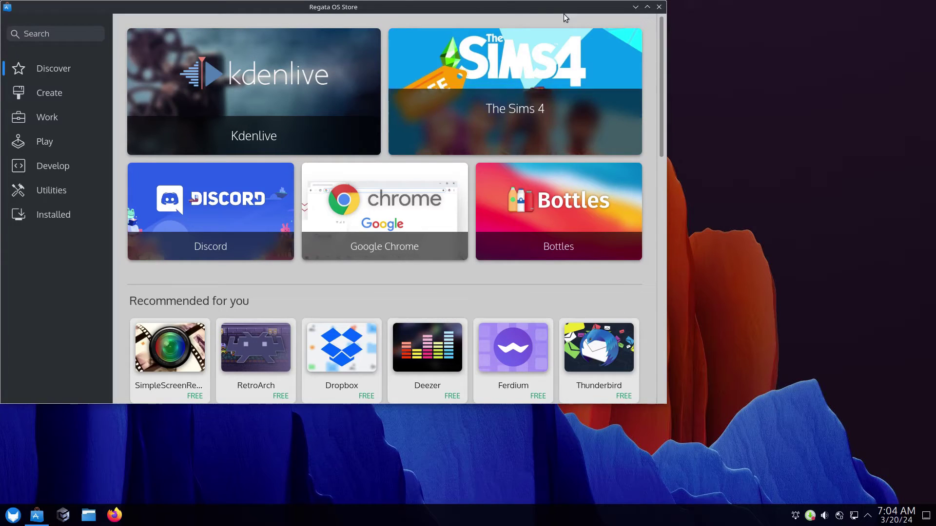
double_click(514, 6)
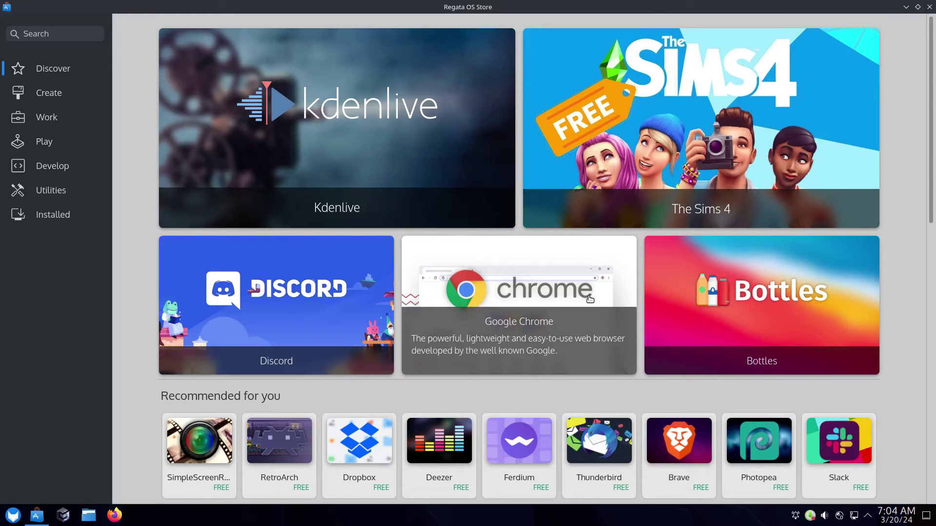
mouse_move(210, 219)
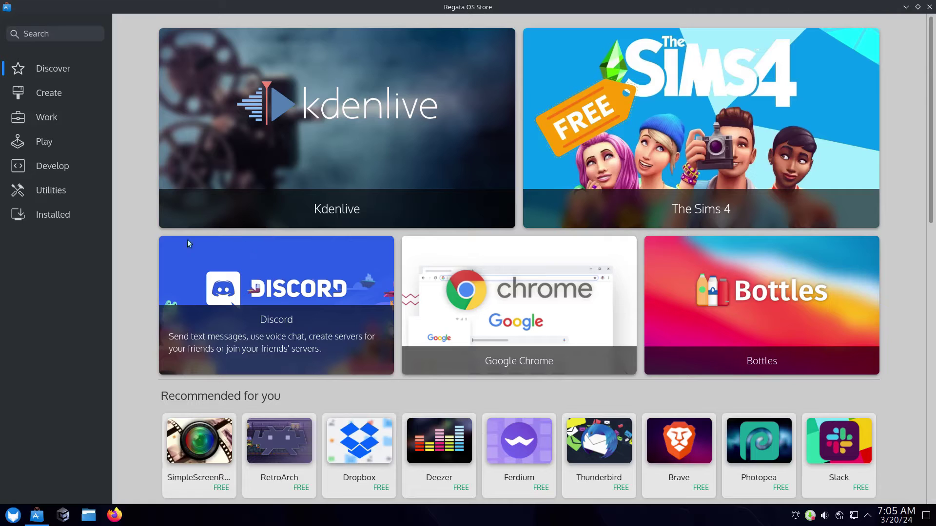
click(12, 516)
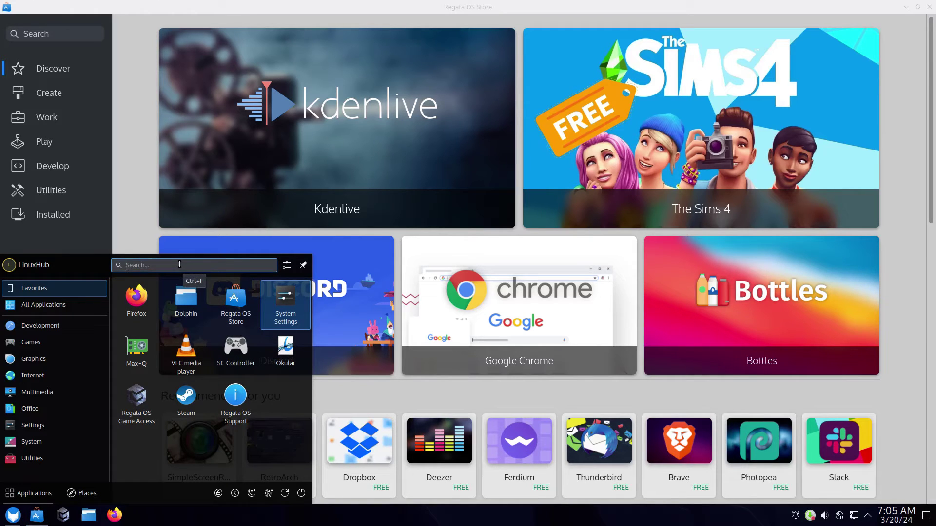
text(softw)
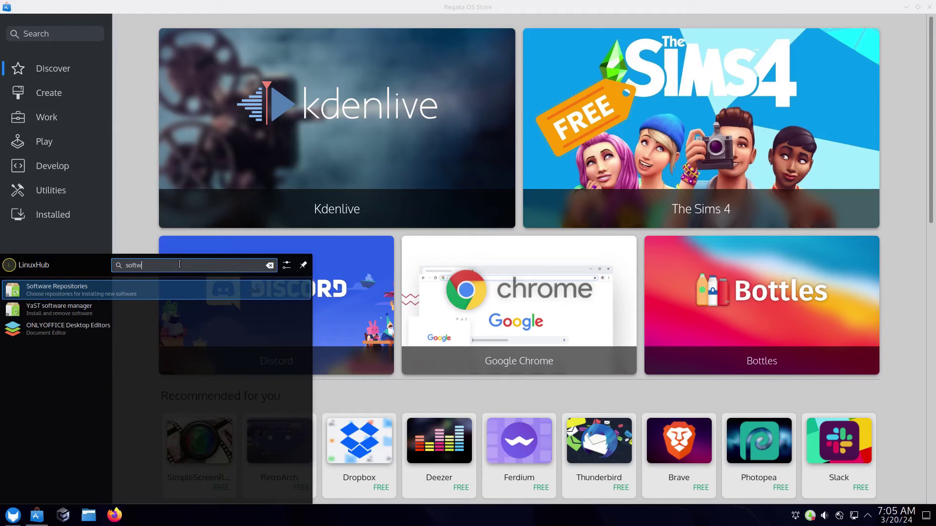
text(are)
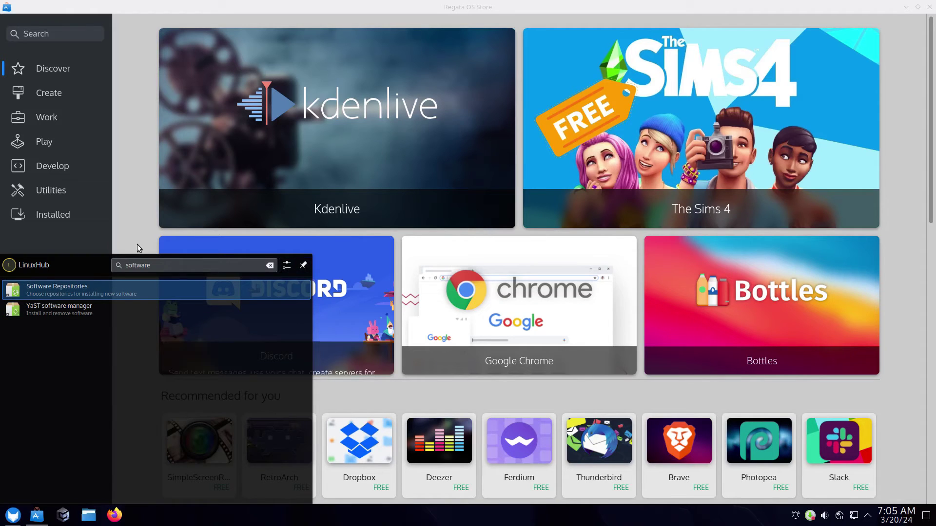
click(133, 188)
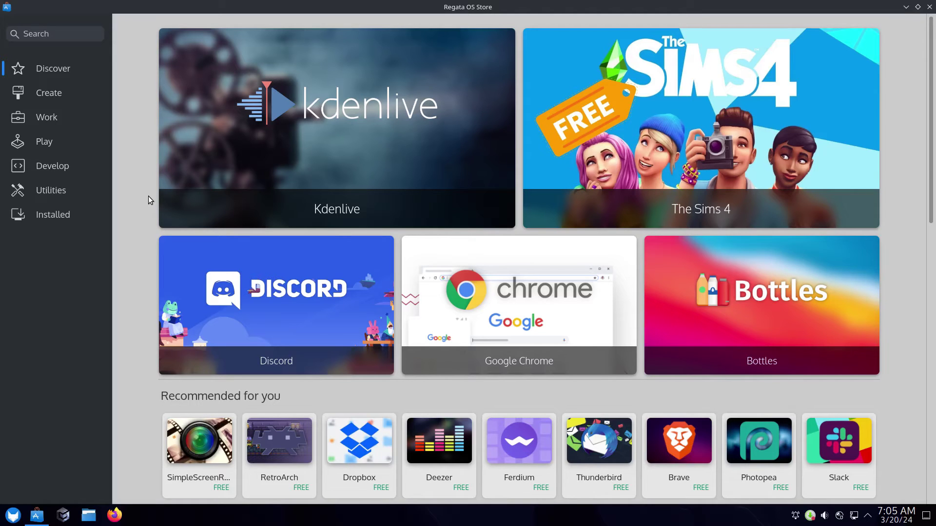
scroll(475, 315, down, 2)
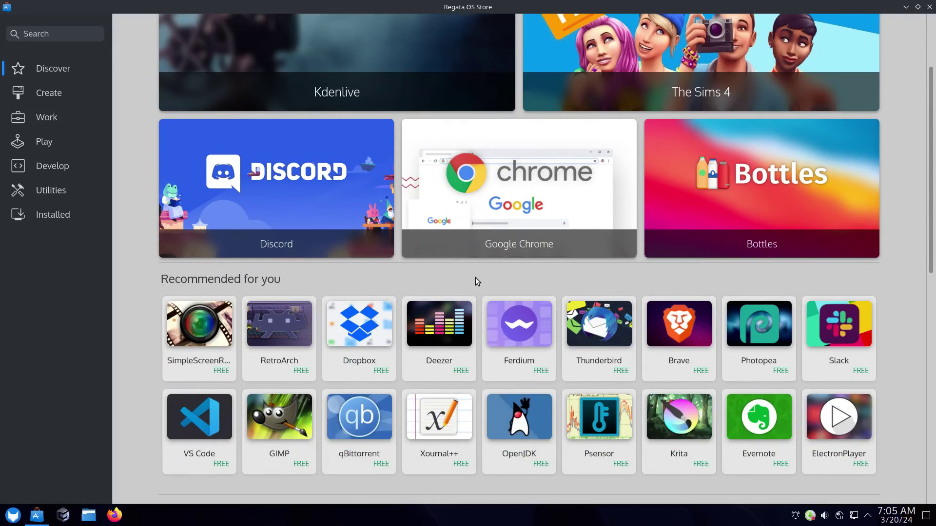
scroll(476, 281, down, 3)
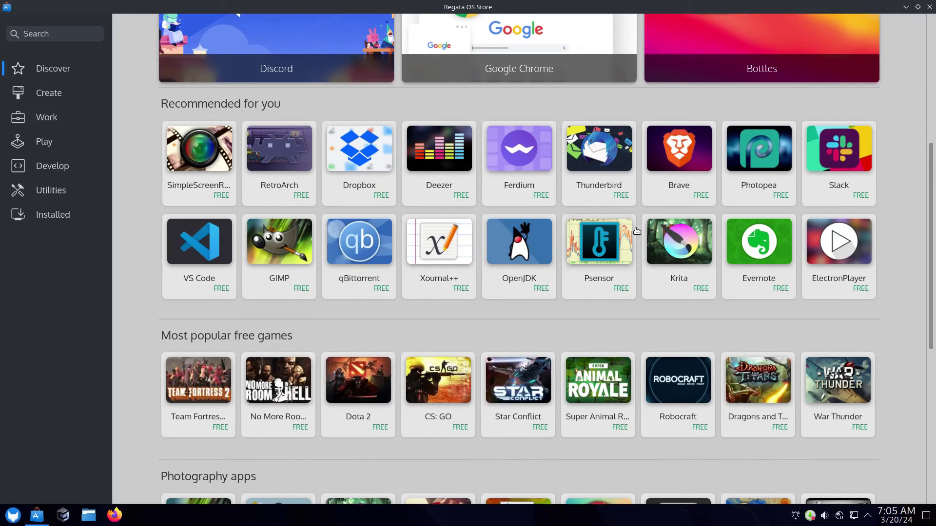
scroll(560, 227, down, 3)
scroll(544, 232, down, 2)
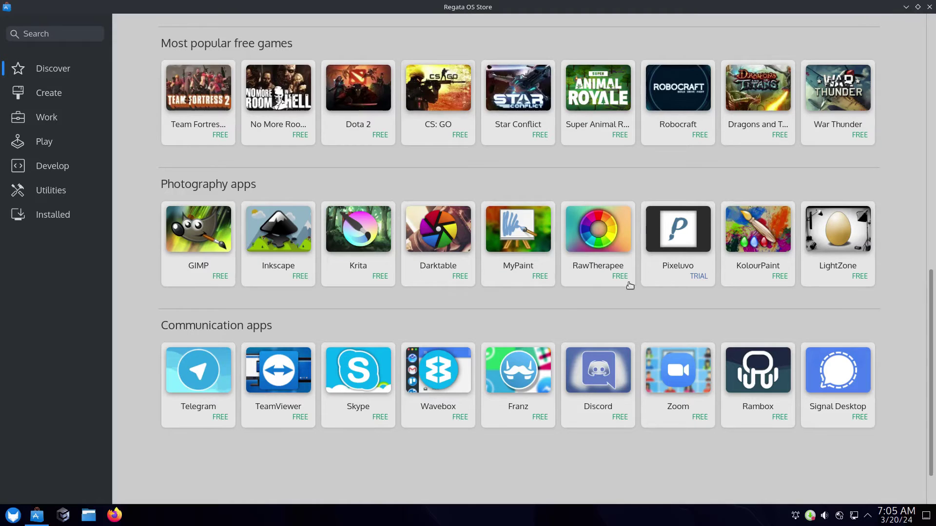
scroll(470, 278, down, 1)
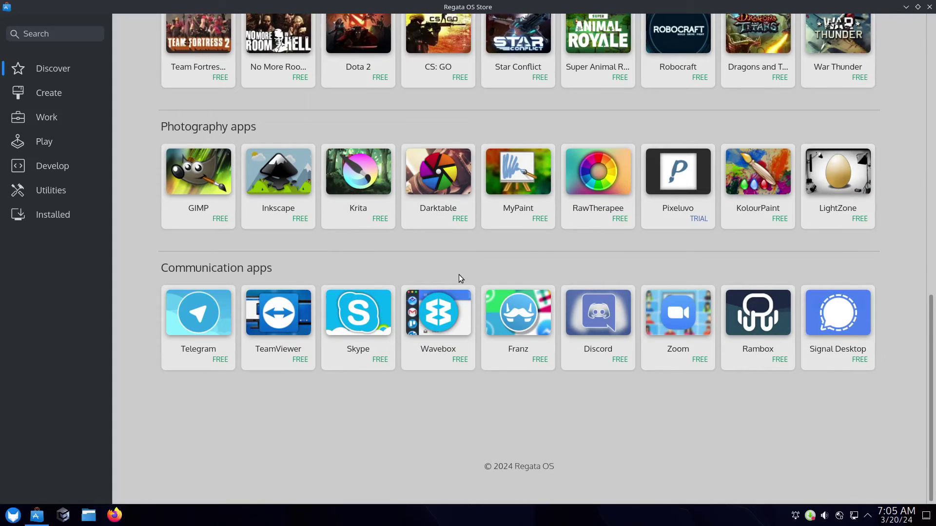
scroll(651, 295, up, 3)
scroll(651, 295, up, 2)
scroll(652, 281, up, 5)
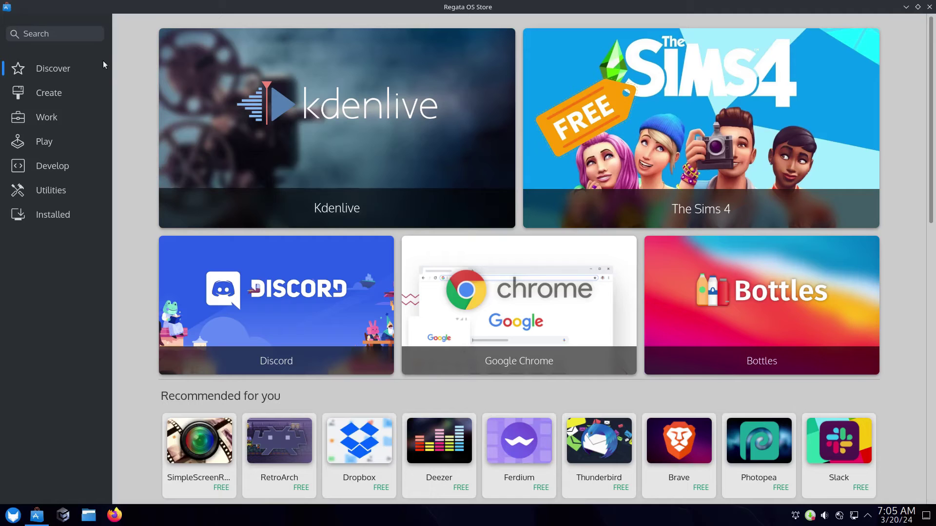
click(49, 69)
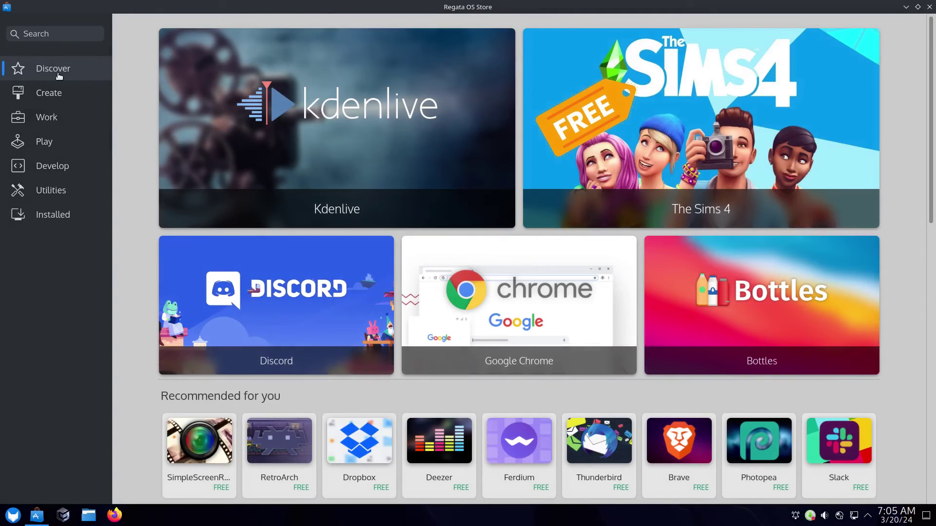
click(46, 97)
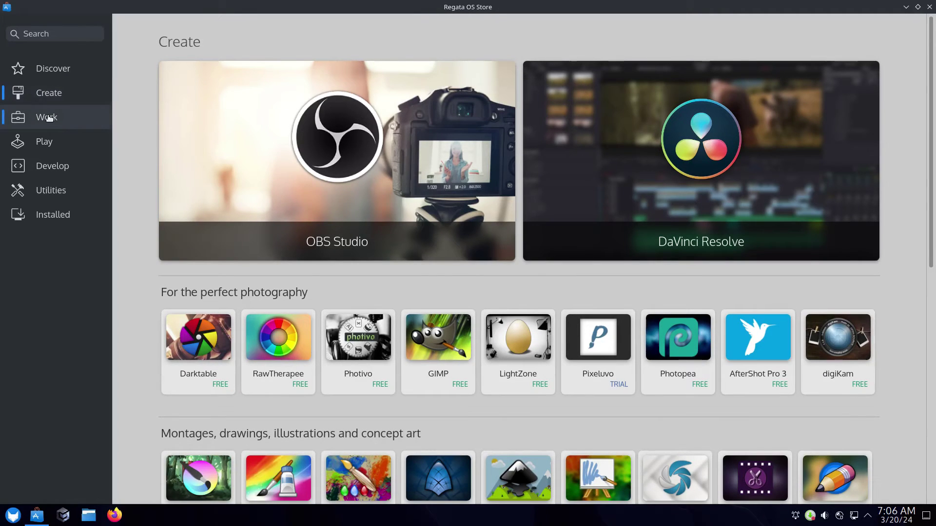
click(48, 118)
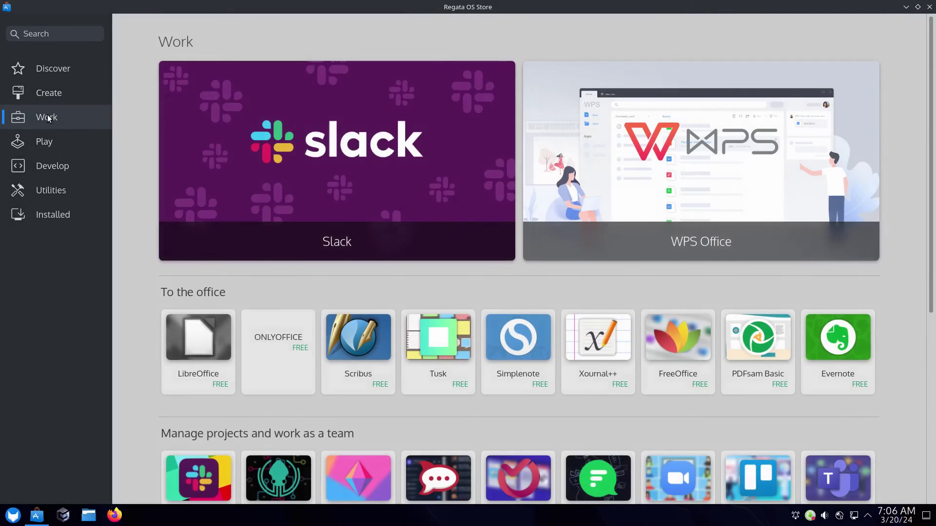
click(45, 142)
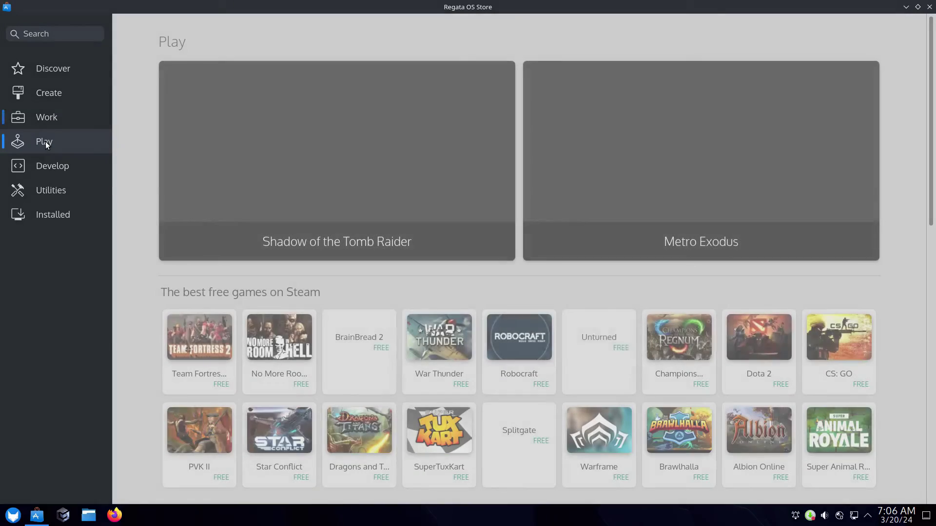
click(44, 166)
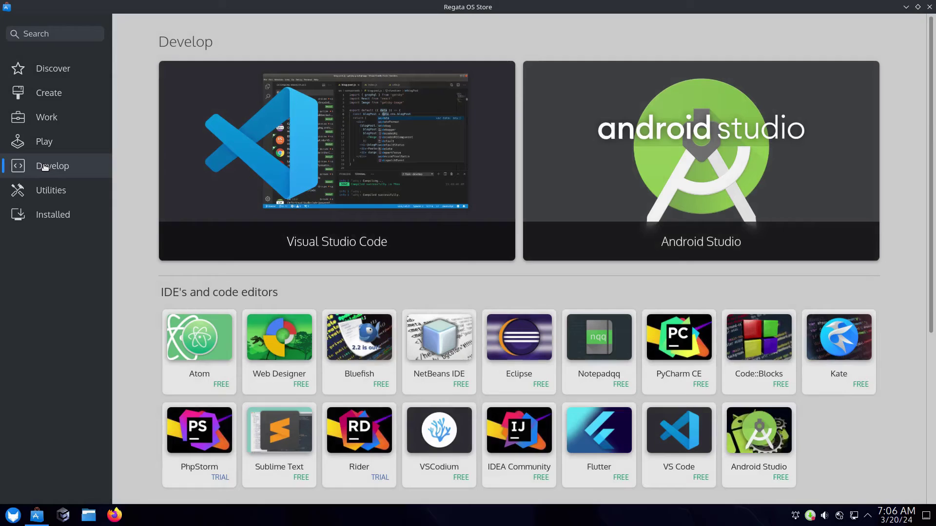
click(43, 194)
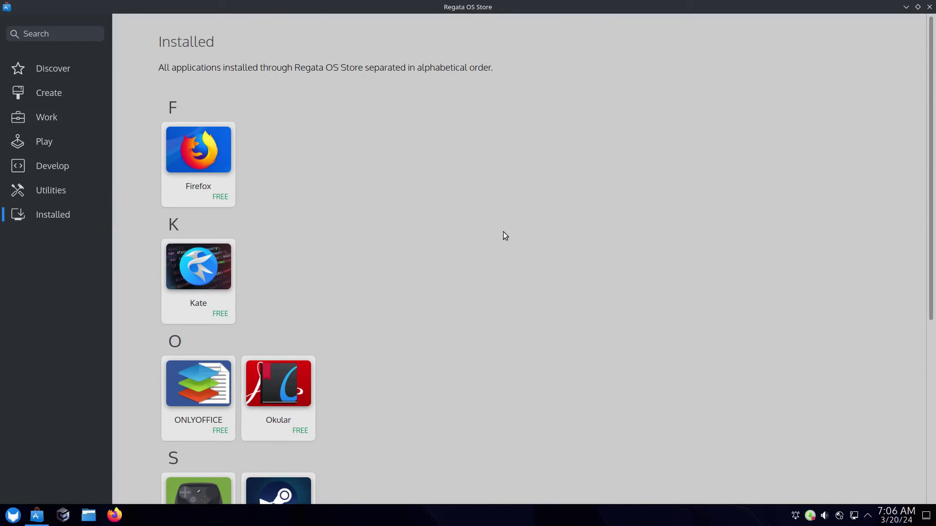
scroll(503, 233, down, 5)
scroll(504, 227, up, 1)
scroll(500, 225, up, 4)
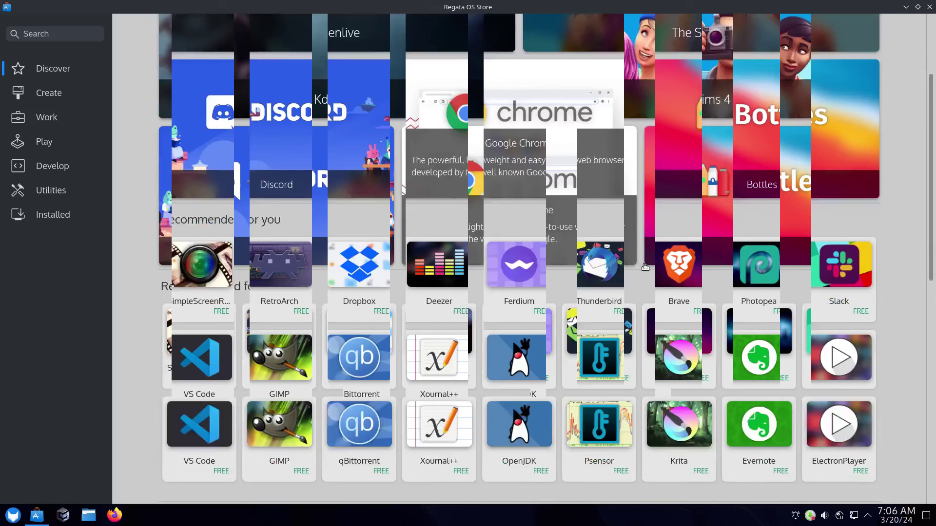
scroll(645, 267, down, 2)
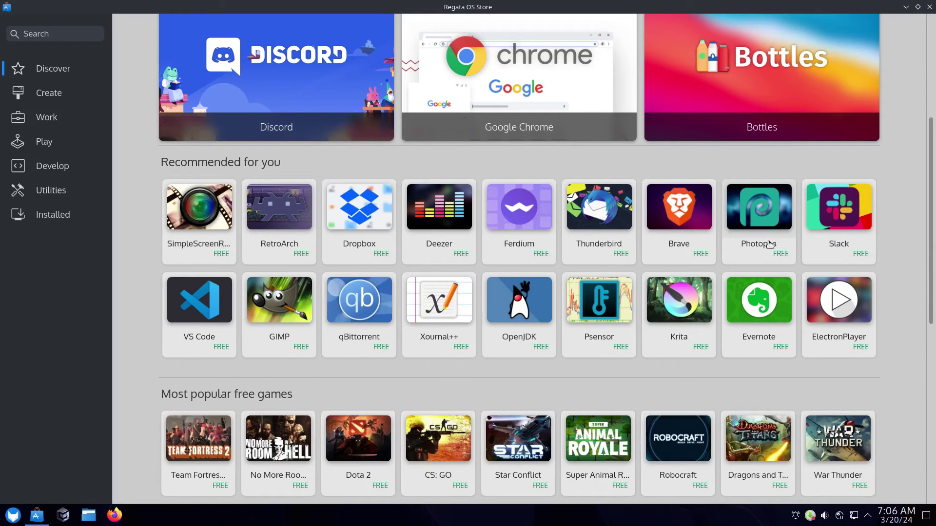
Step: Install GIMP 2.10.36 from its Recommended tile and find it under the launcher's Graphics category
click(267, 302)
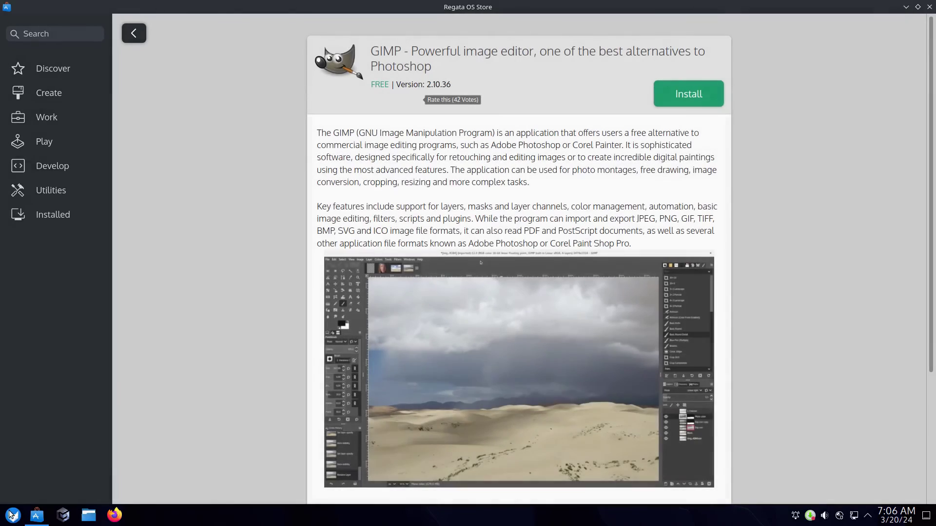
click(13, 515)
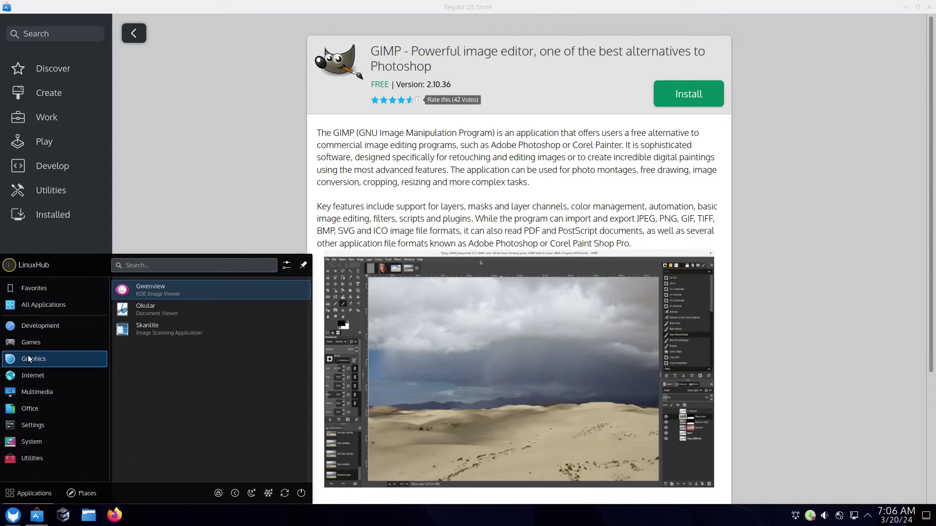
click(697, 93)
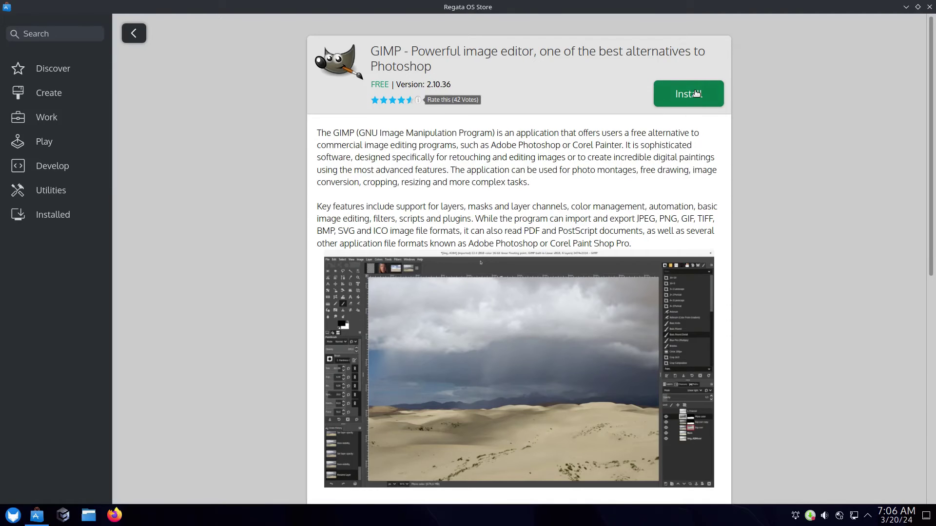
click(696, 94)
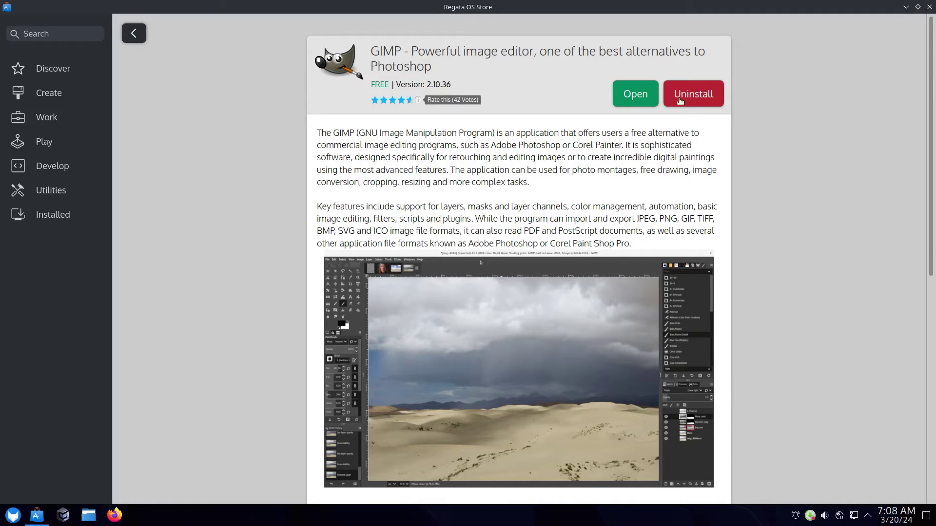
click(13, 518)
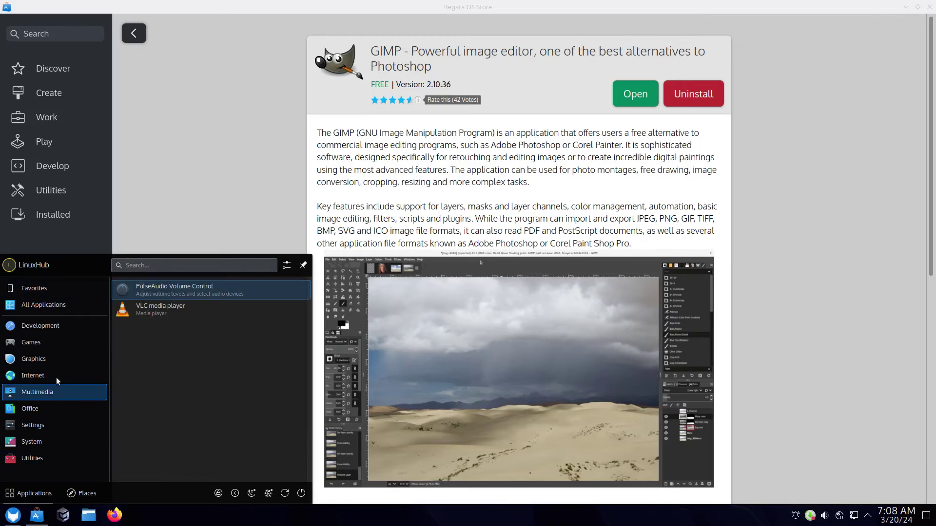
mouse_move(55, 358)
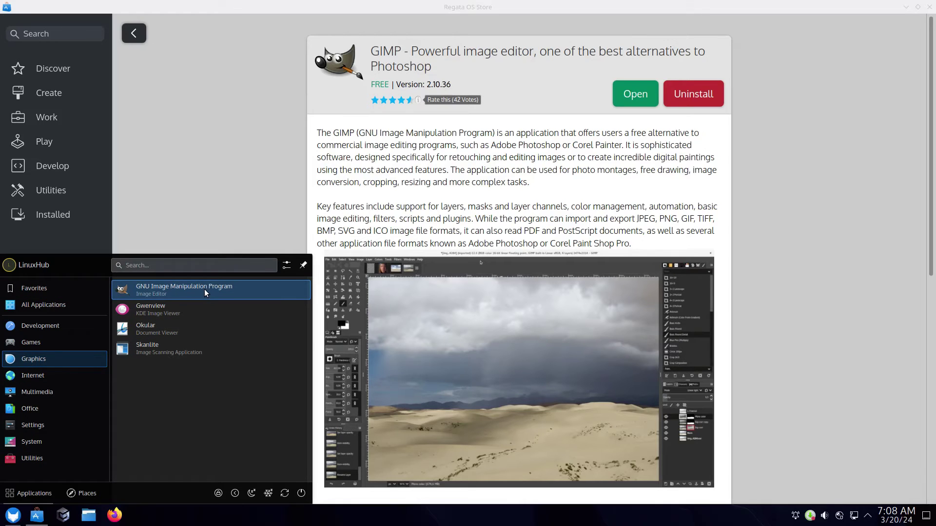
Step: Launch GIMP, confirm version 2.10.36 in About GIMP, and quit it with Ctrl+Q
click(204, 289)
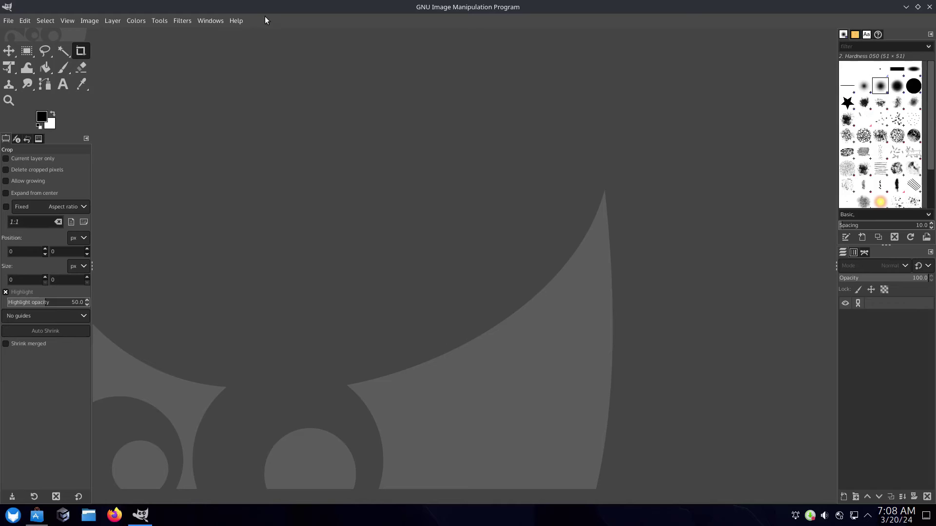
click(236, 23)
click(283, 76)
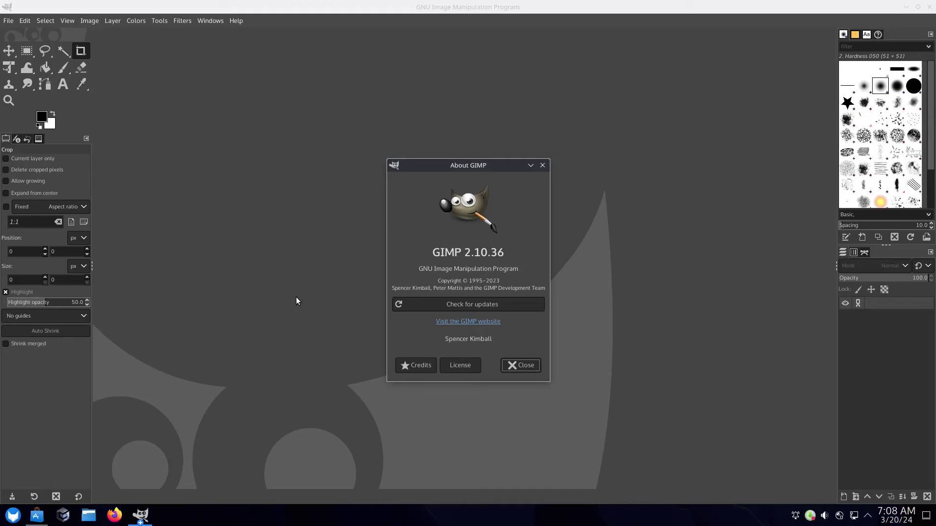
click(542, 165)
key(ctrl+q)
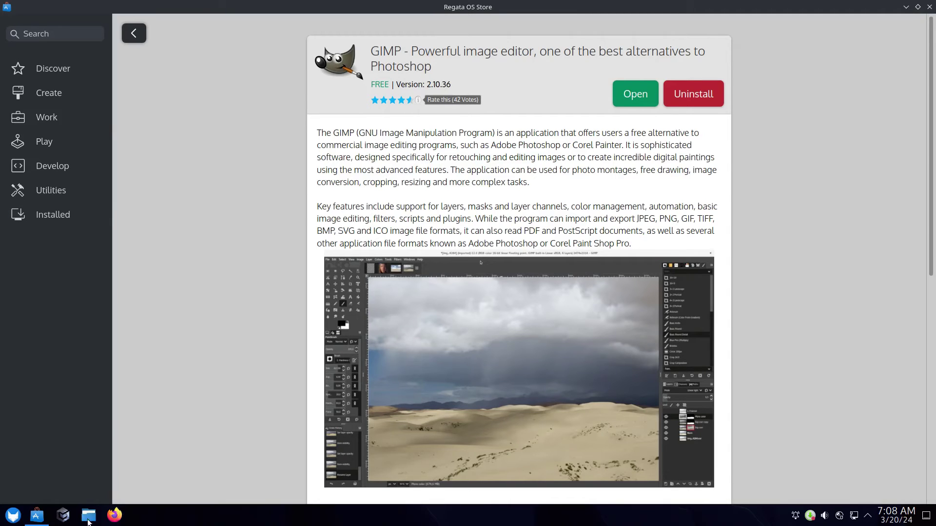
right_click(38, 516)
Step: Close the store and launch the YaST software manager with the root password
click(45, 496)
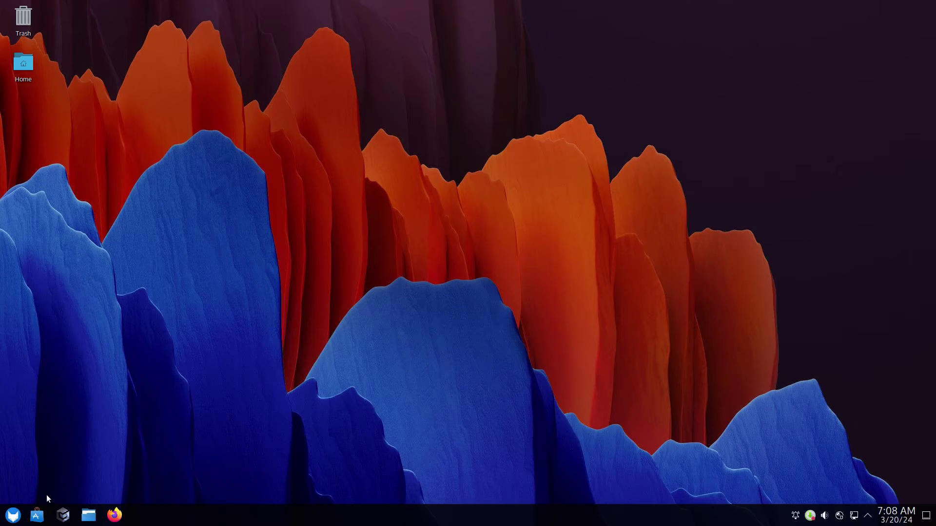
click(12, 517)
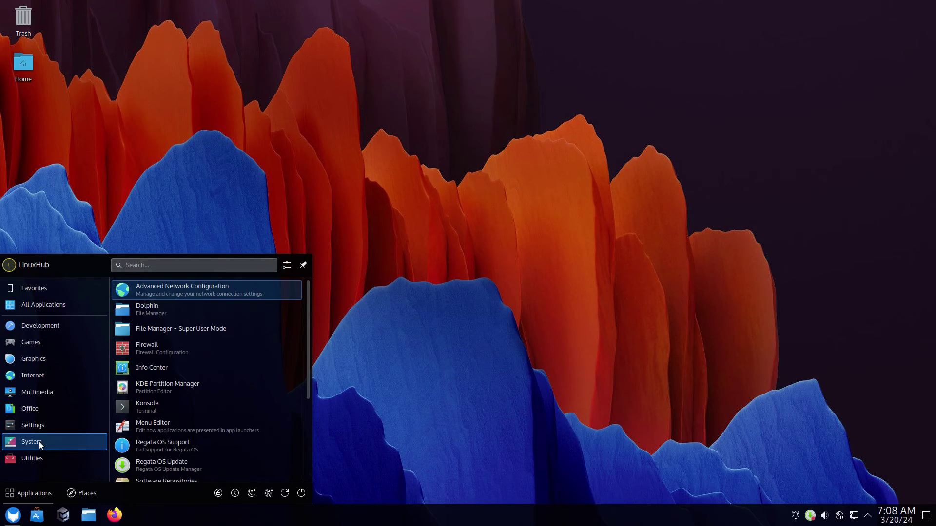
scroll(221, 409, down, 3)
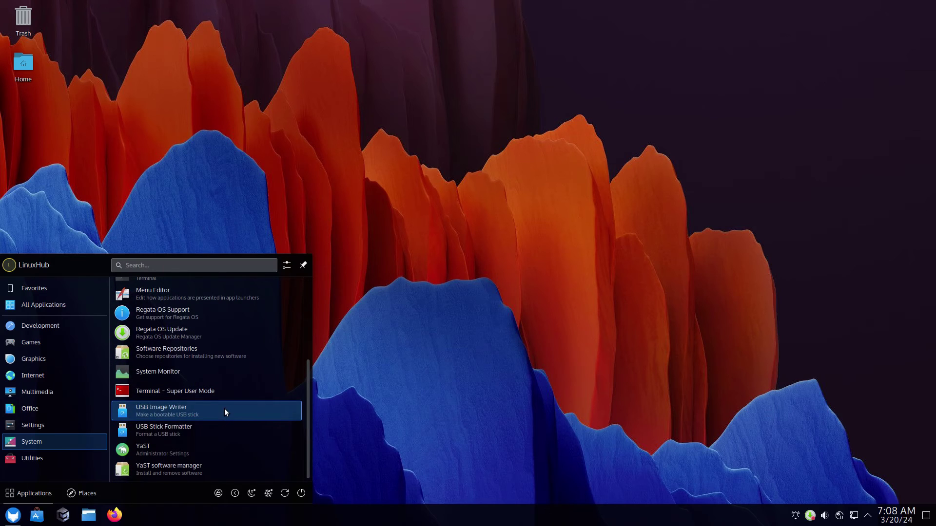
click(174, 473)
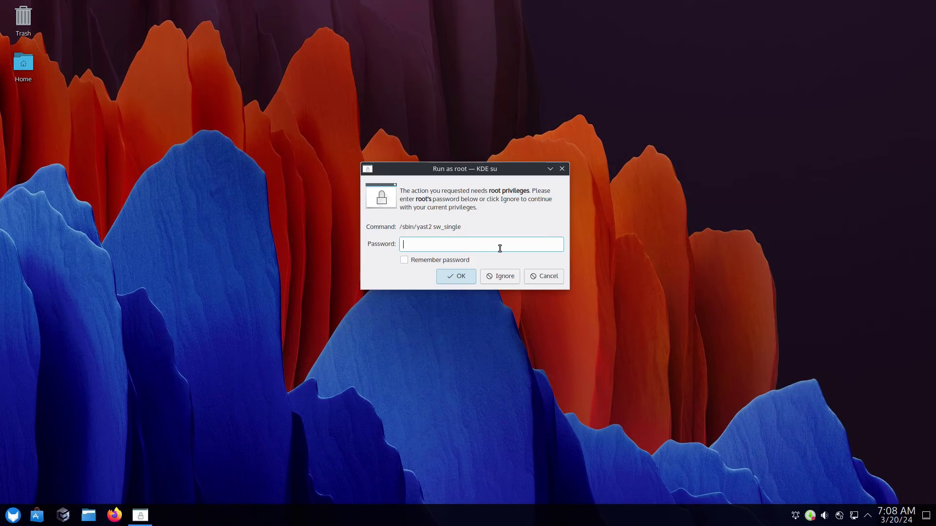
text(pa)
key(Return)
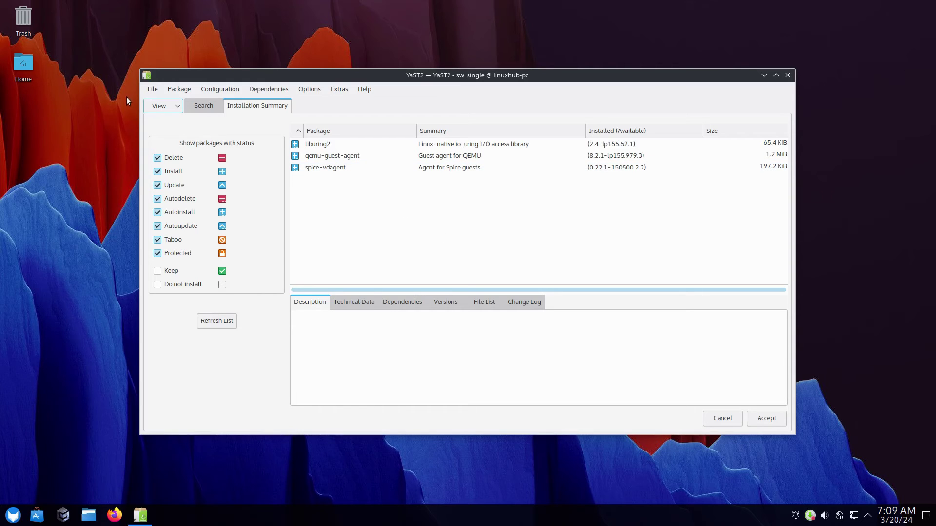
click(153, 89)
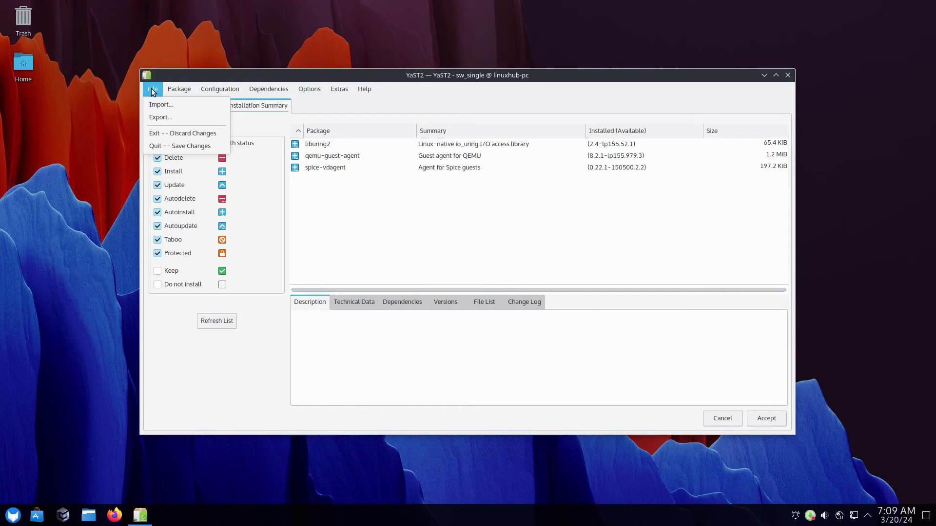
click(382, 107)
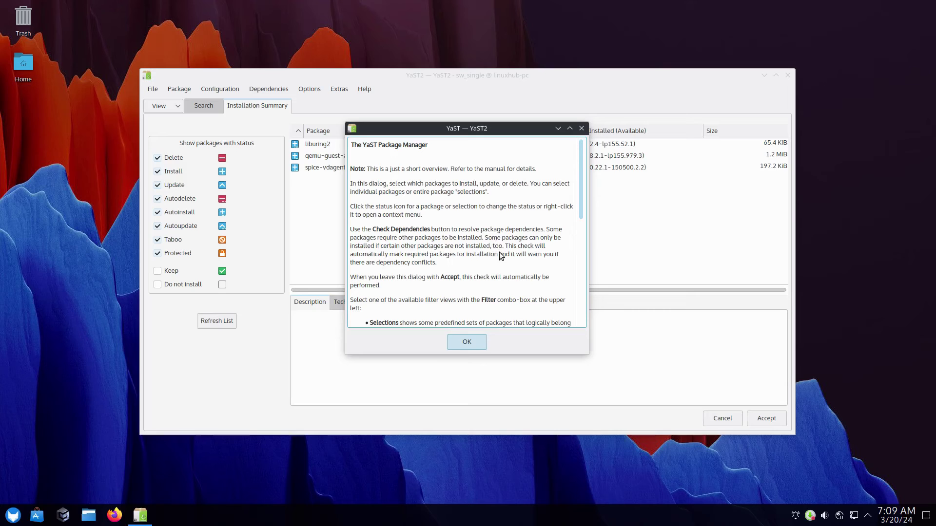
scroll(442, 223, down, 5)
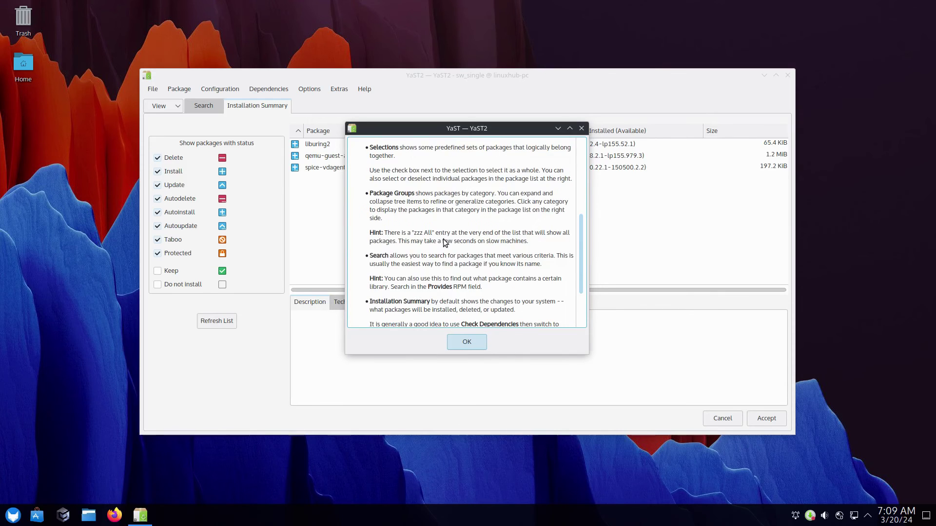
scroll(442, 222, down, 5)
click(462, 342)
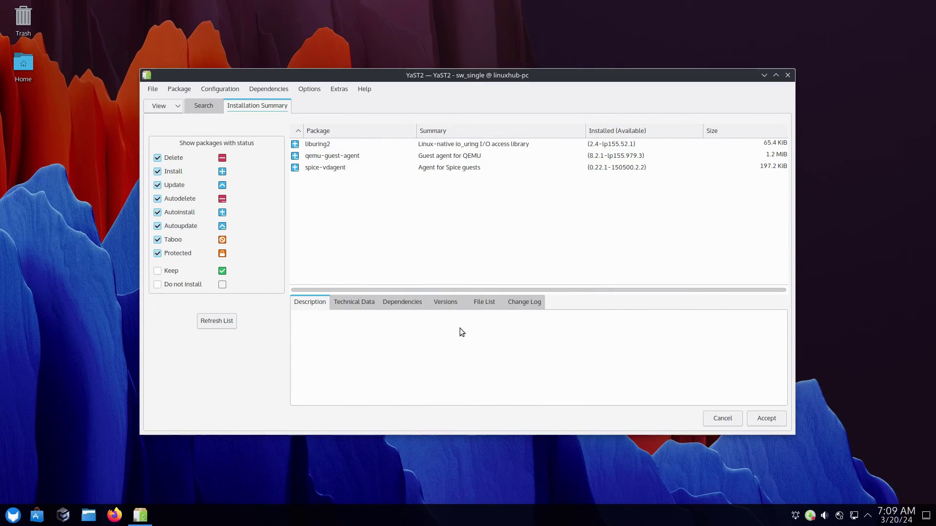
click(363, 89)
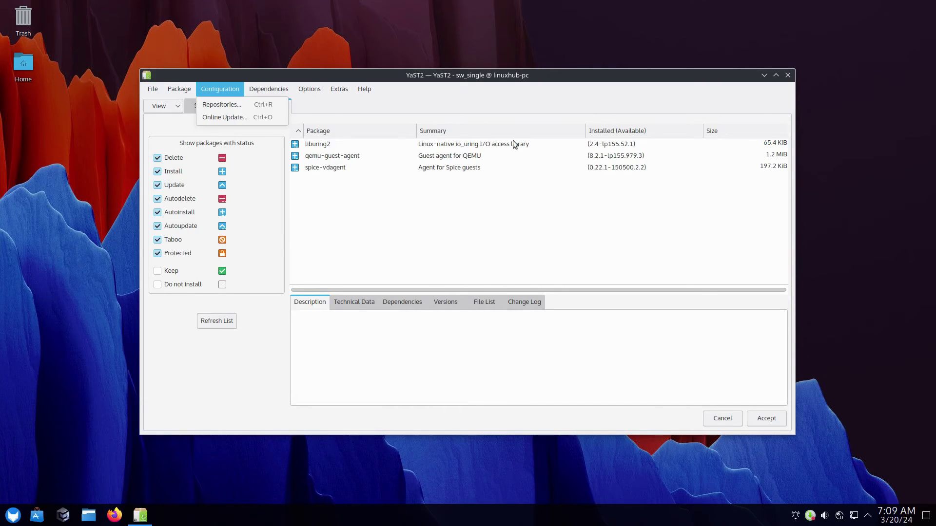
Step: Dismiss the Configuration menu and focus the empty package search field on the Search tab
click(650, 369)
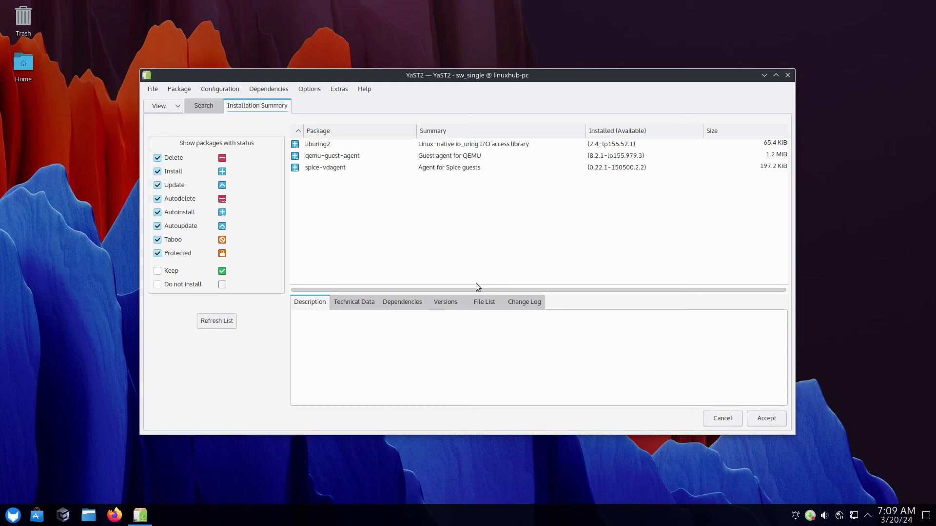
click(204, 106)
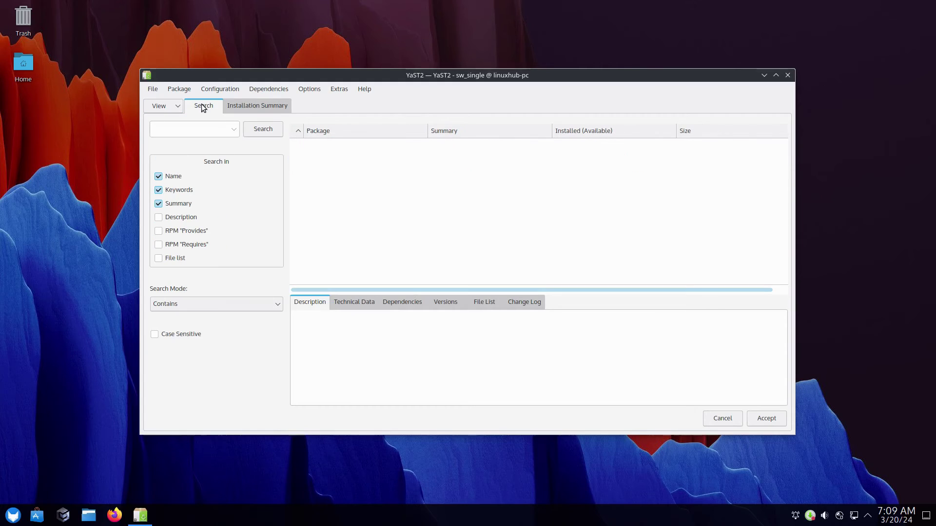
click(181, 130)
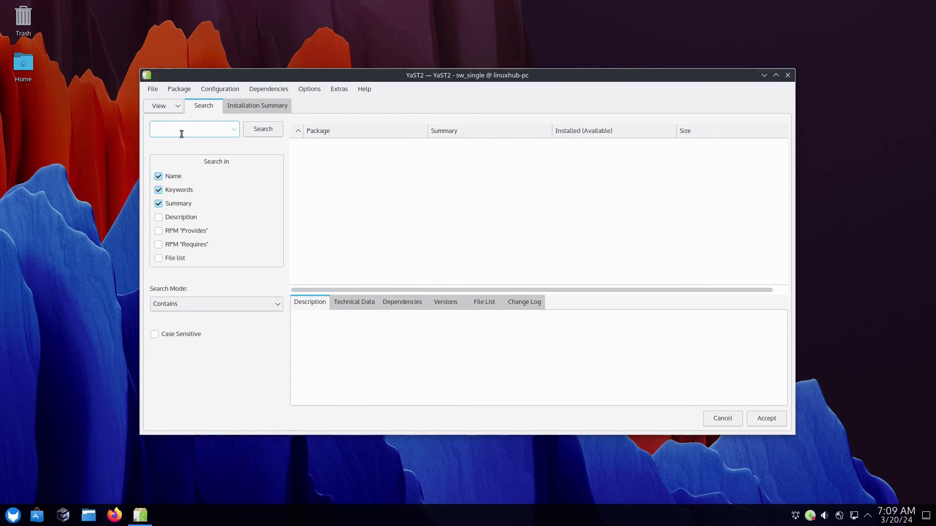
Step: Launch Konsole and run htop, which reports 'command not found'
click(13, 515)
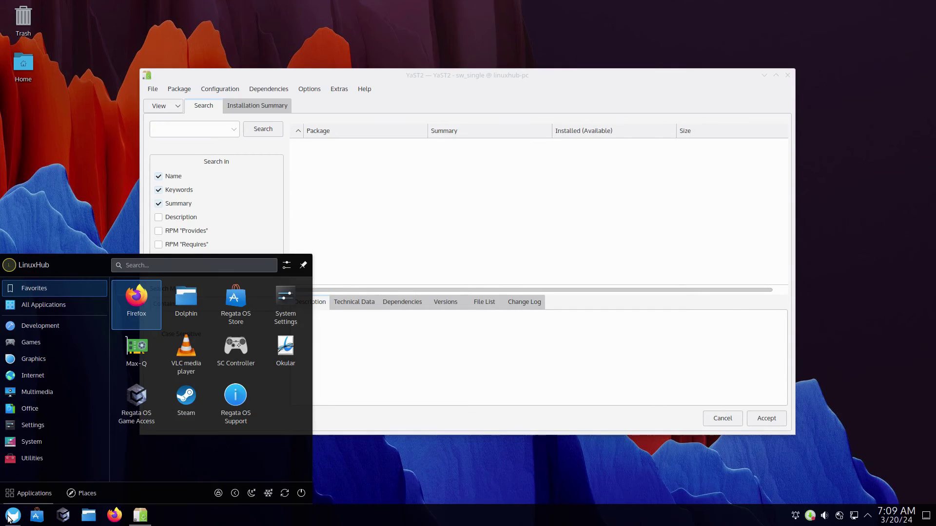
text(konsole)
key(Return)
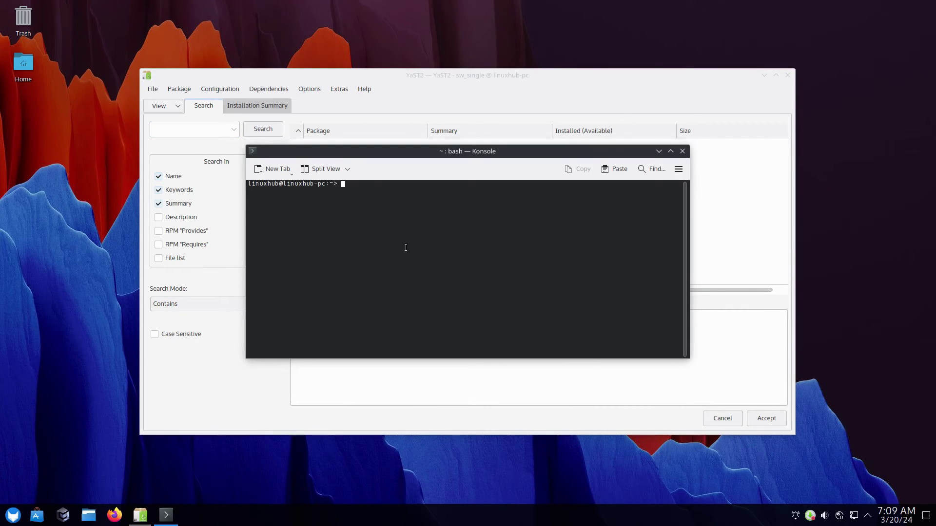
text(htop)
key(Return)
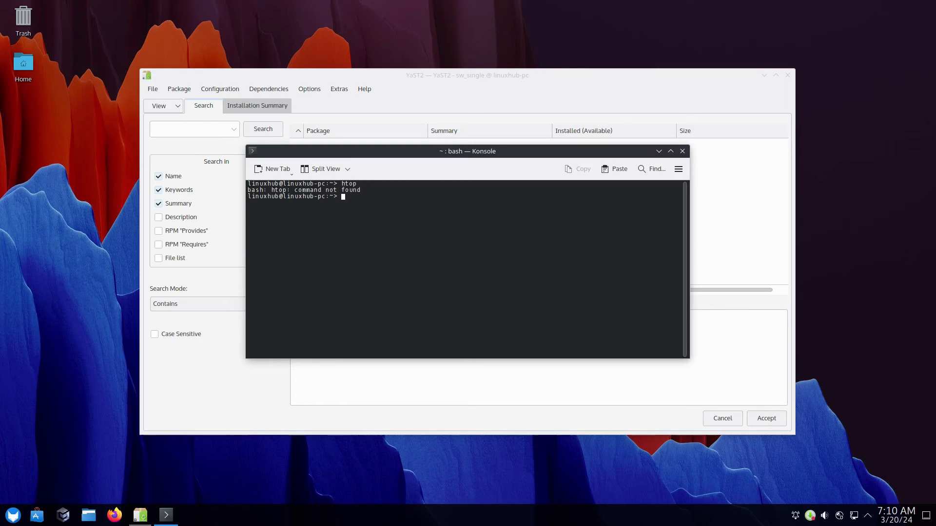
Step: Search for htop in YaST, install it with liburing2, qemu-guest-agent, spice-vdagent and strace
click(175, 128)
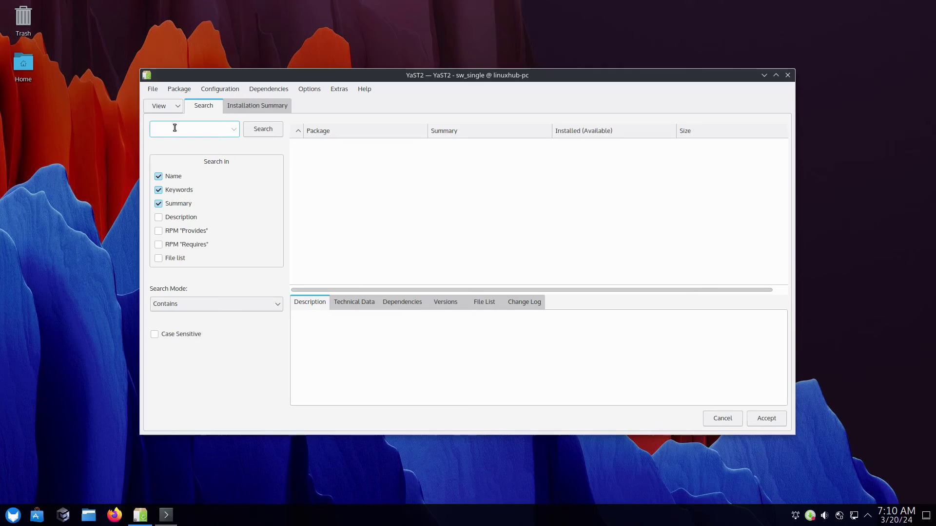
text(htop)
key(Return)
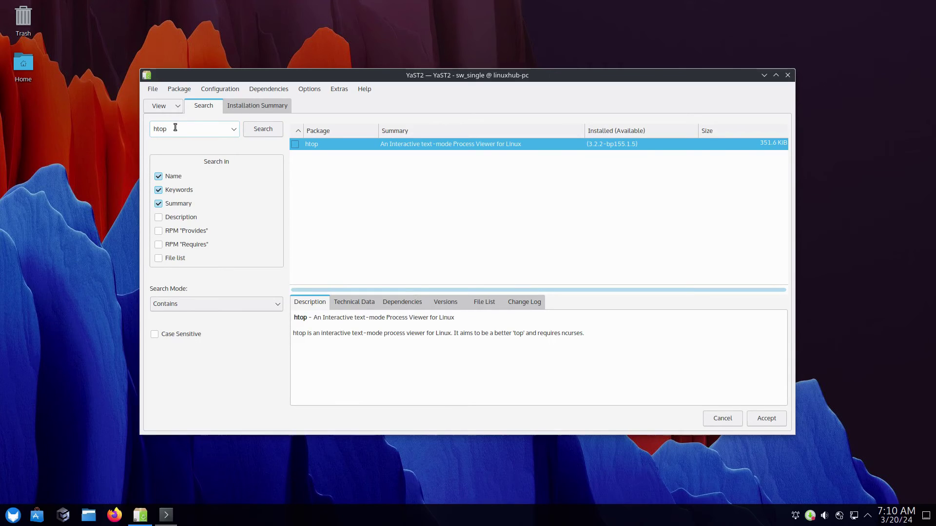
click(295, 145)
click(773, 418)
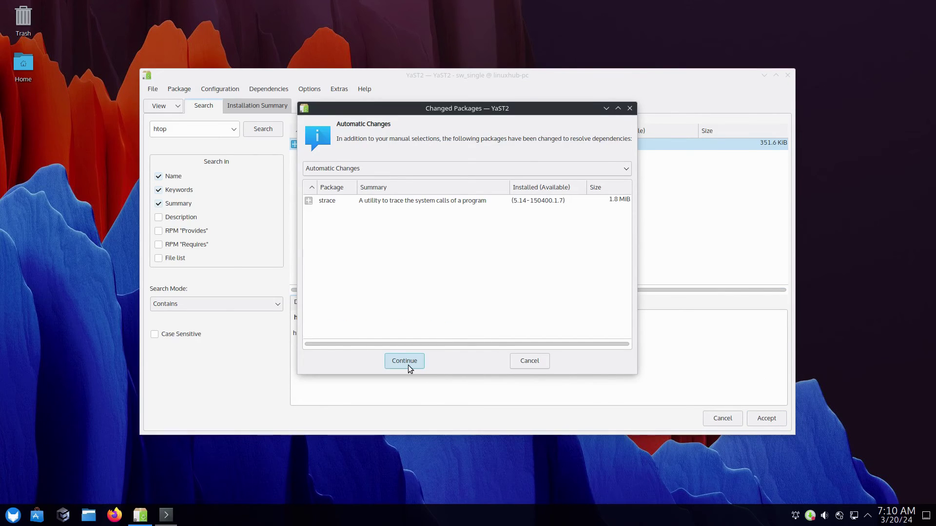
click(406, 361)
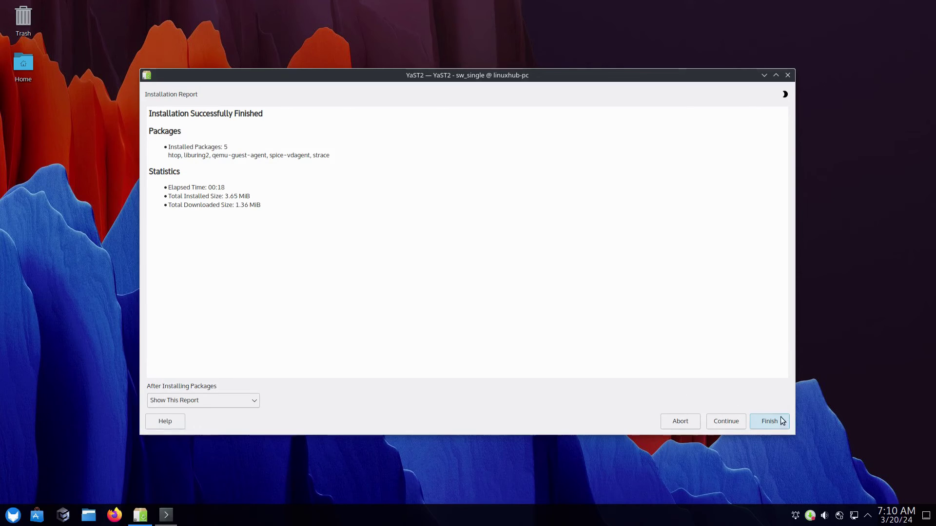
click(772, 422)
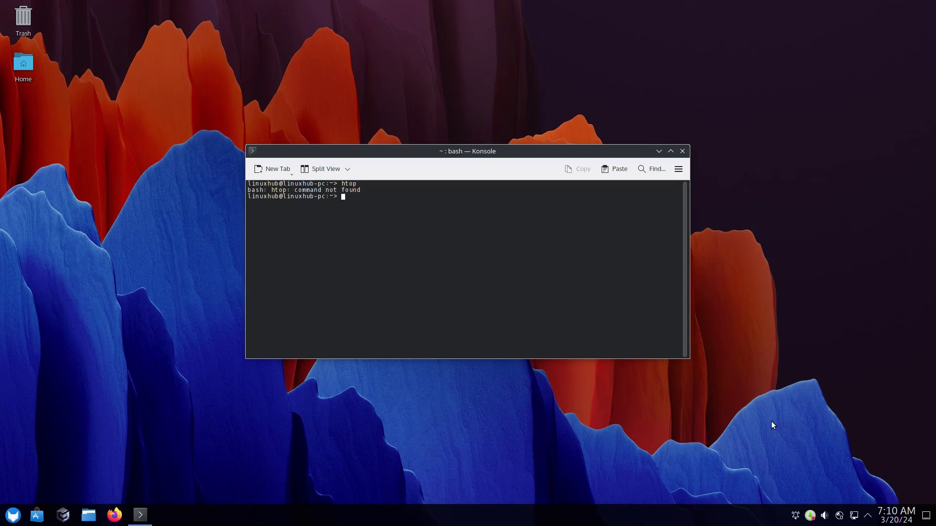
Step: Rerun htop in Konsole and maximize the terminal to view running processes
key(Up)
key(Return)
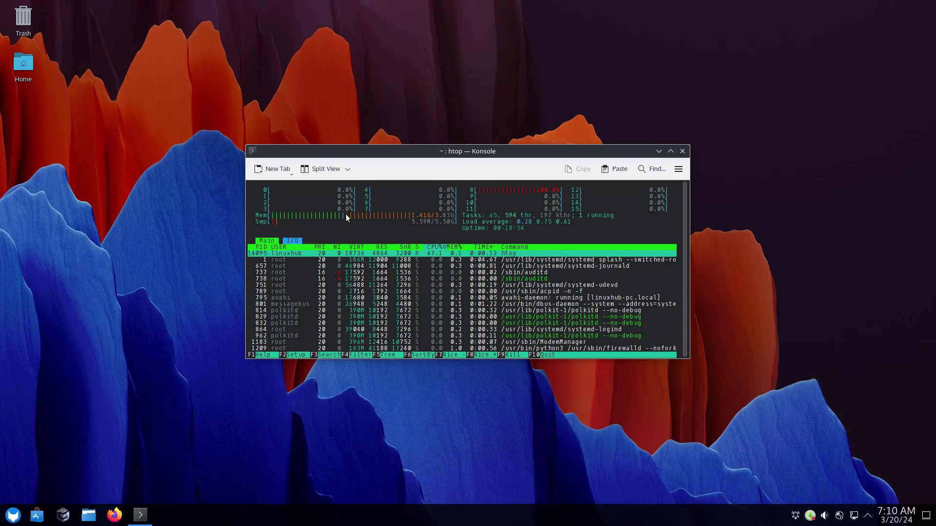
double_click(592, 150)
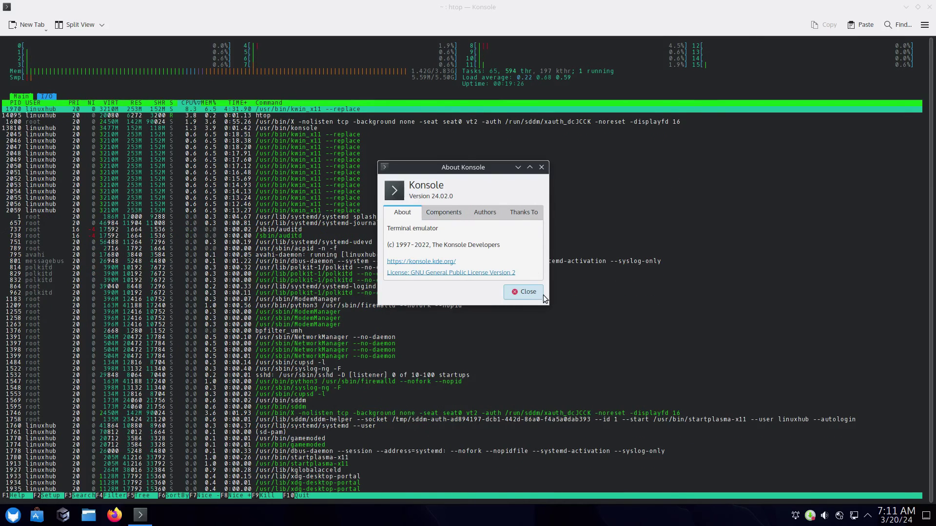
Step: Dismiss the About Konsole dialog, then close Konsole from the taskbar despite htop running
click(524, 293)
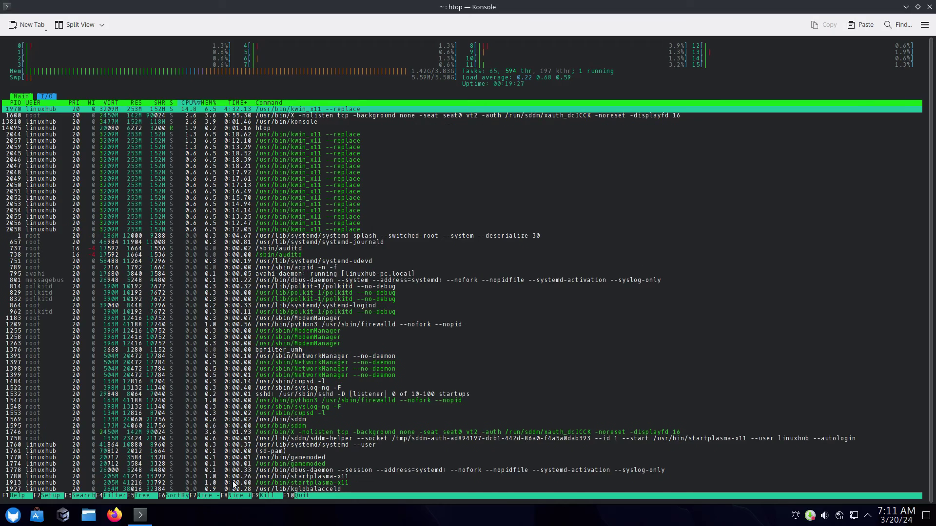
right_click(142, 519)
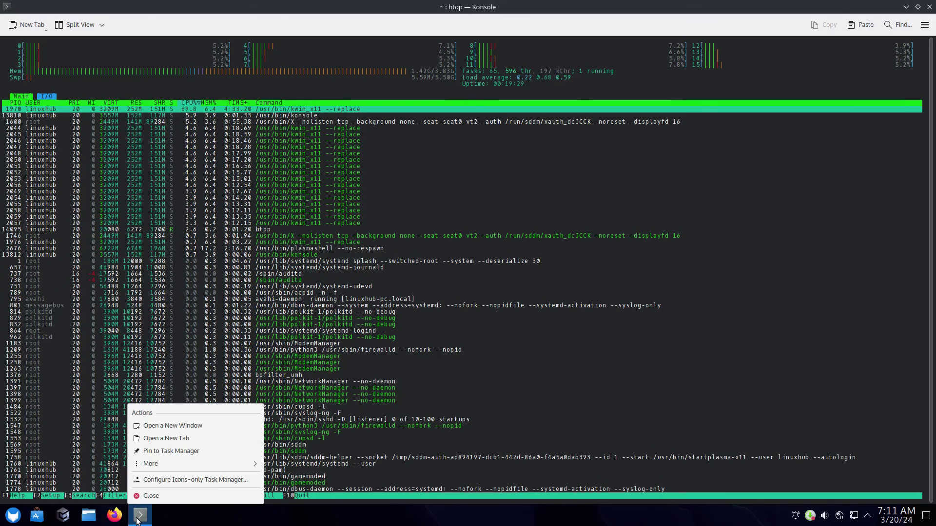
click(157, 495)
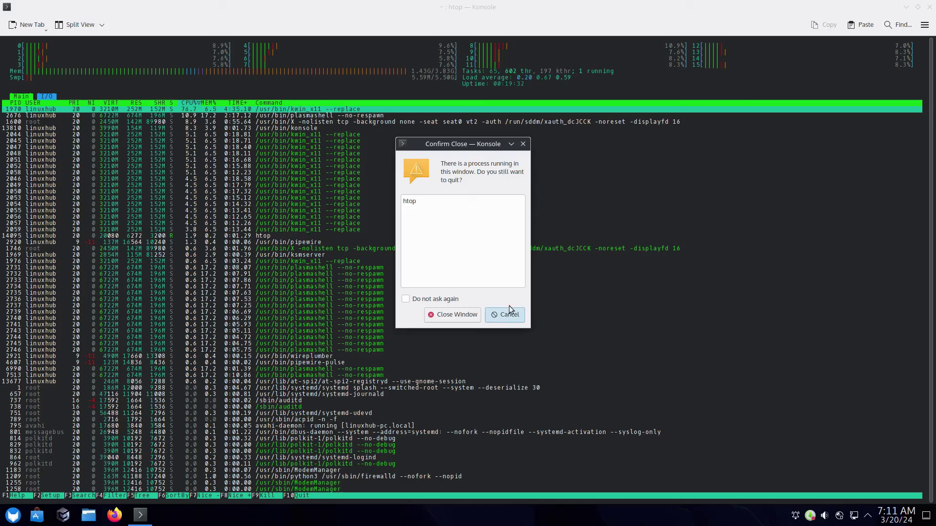
click(471, 314)
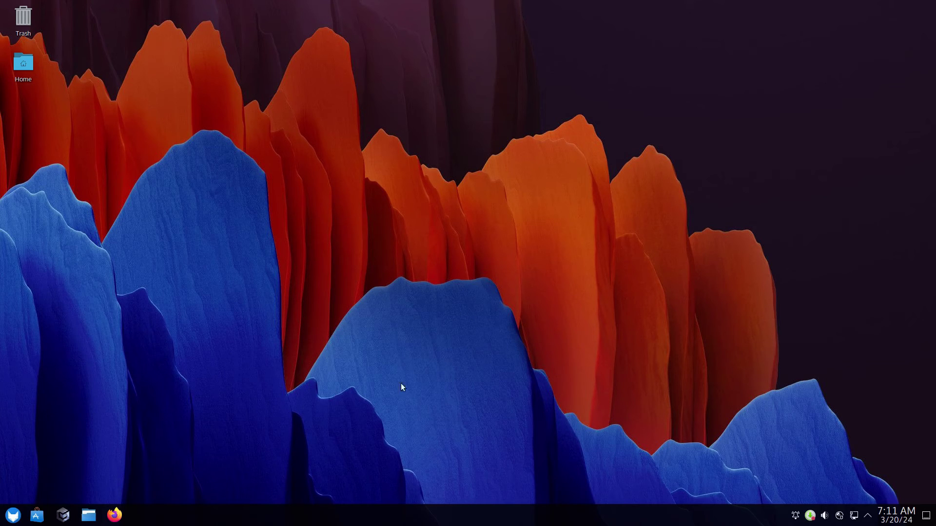
click(9, 517)
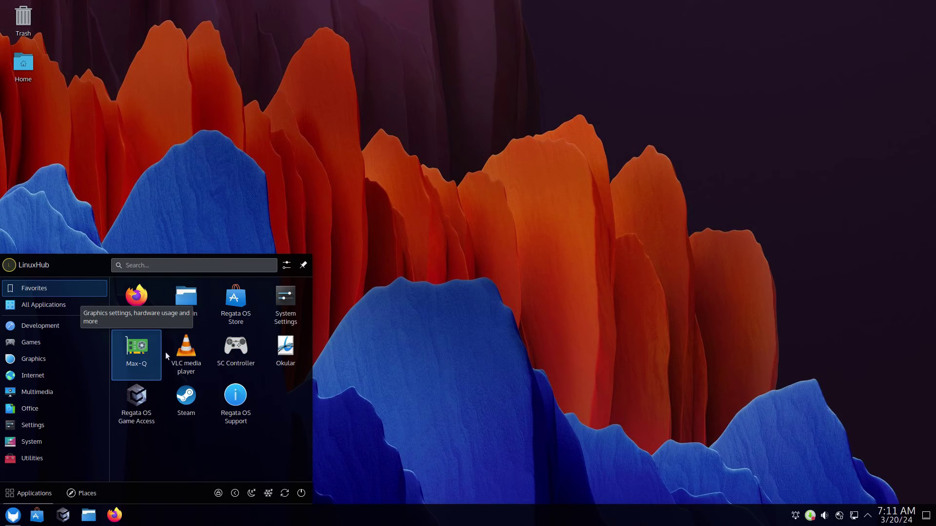
click(240, 349)
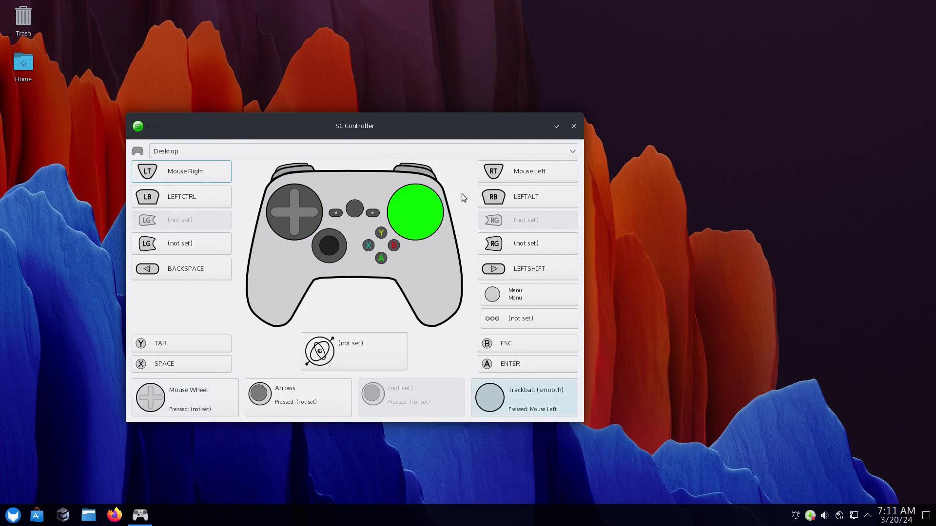
click(182, 173)
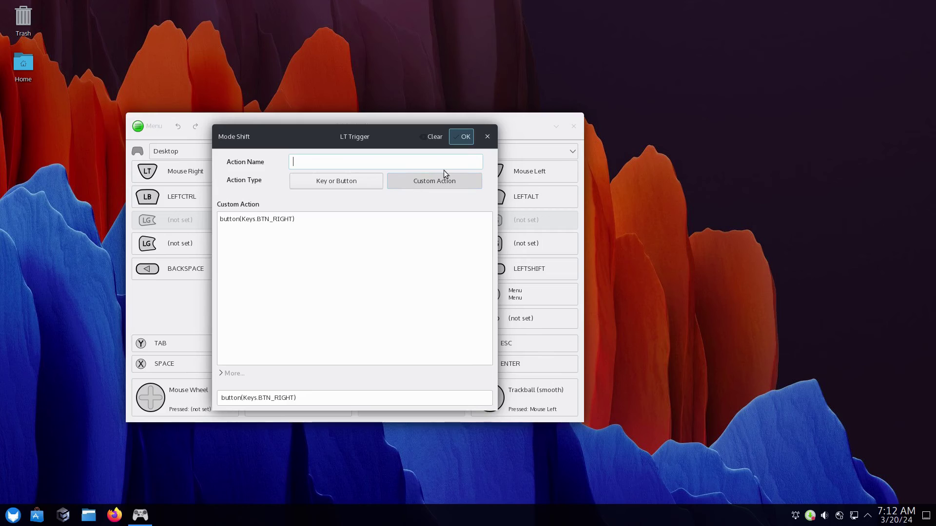
click(486, 136)
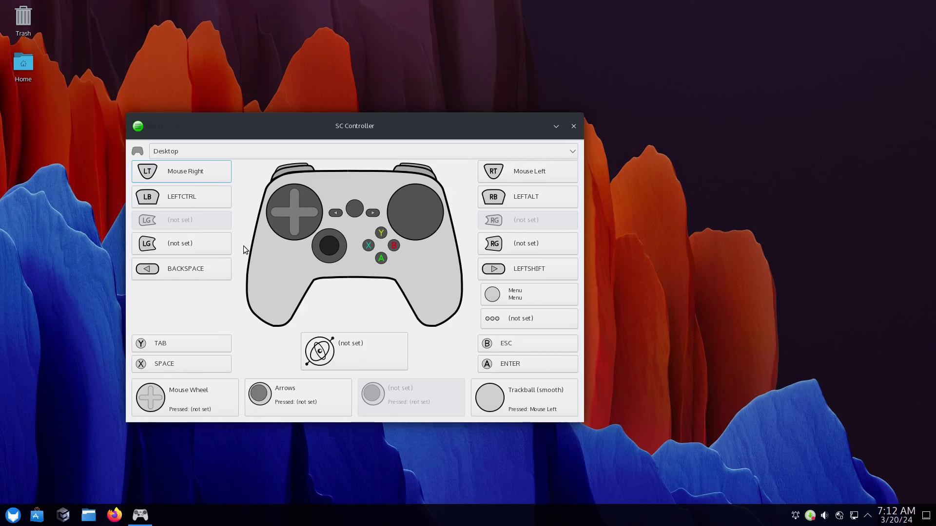
click(138, 128)
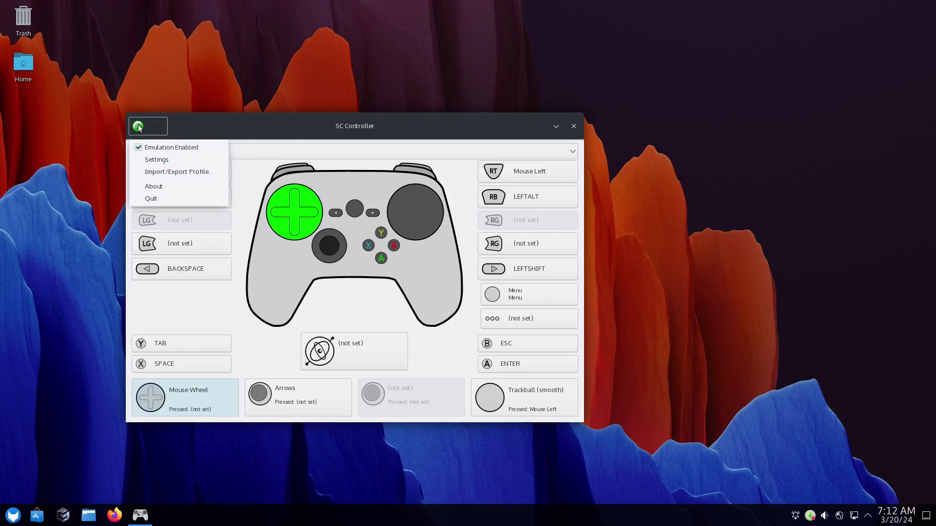
click(181, 186)
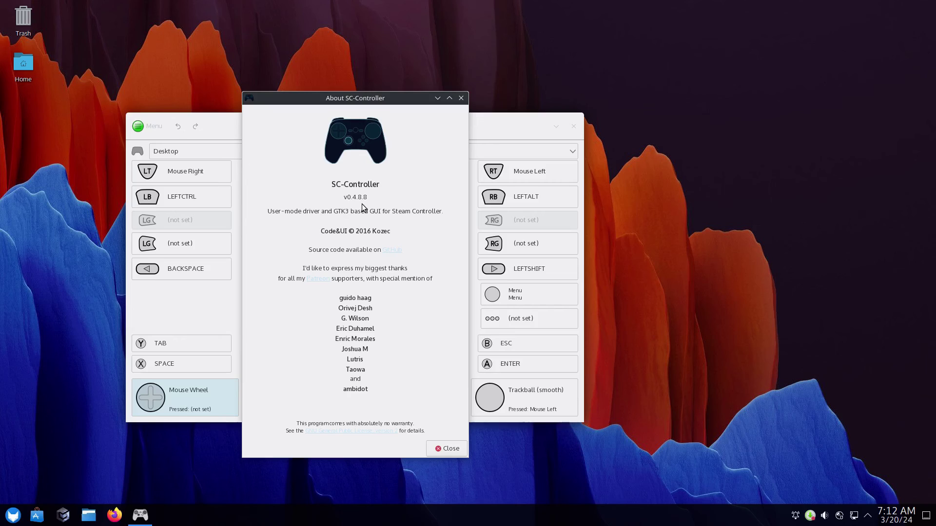
click(461, 98)
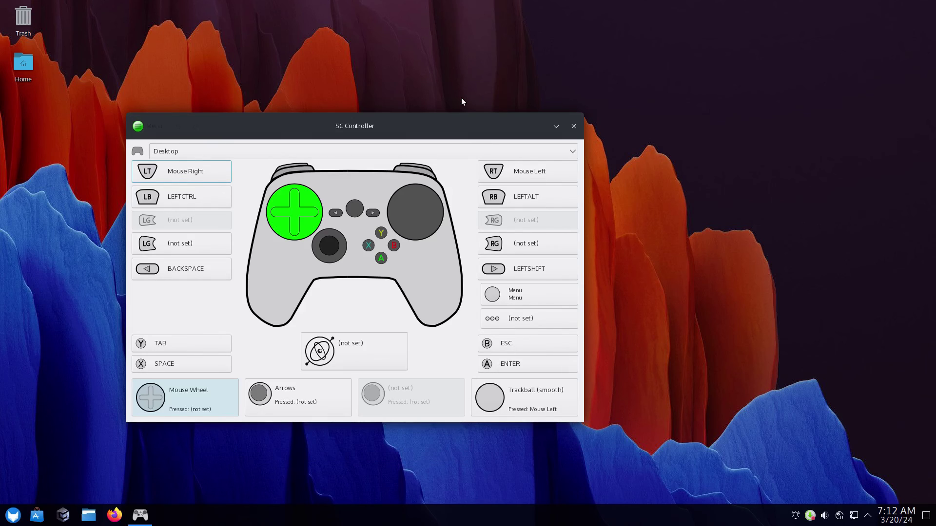
click(574, 125)
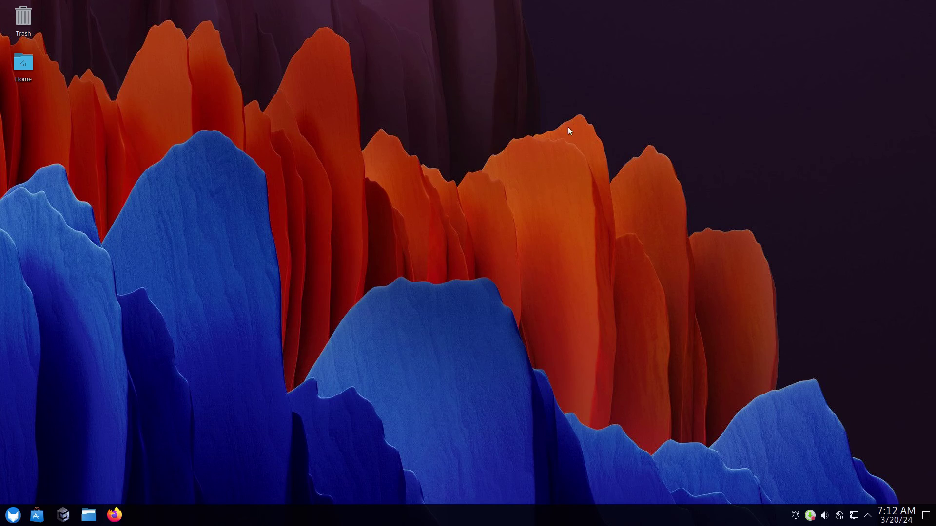
click(13, 515)
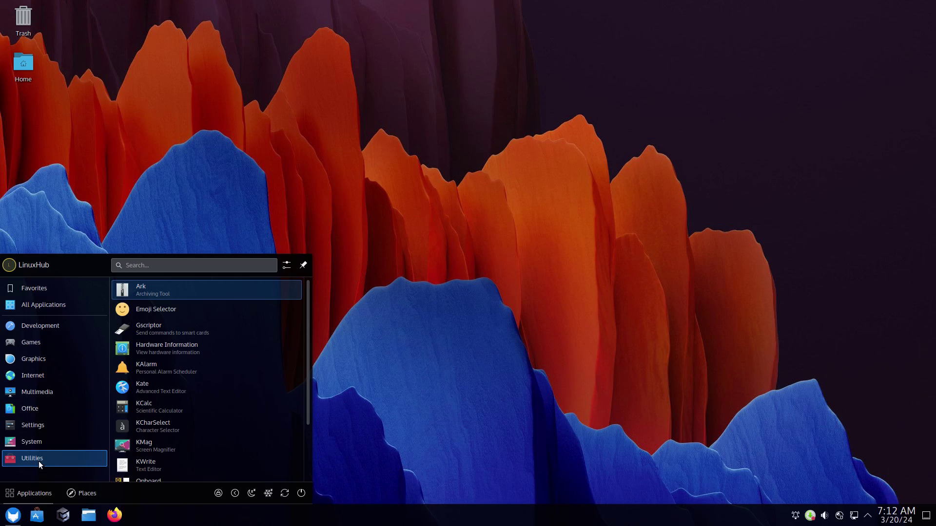
click(481, 318)
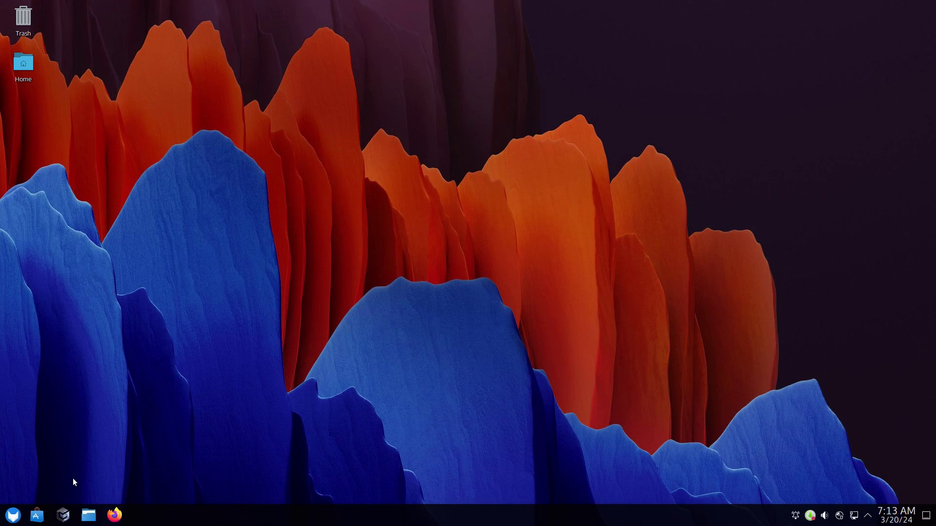
click(13, 517)
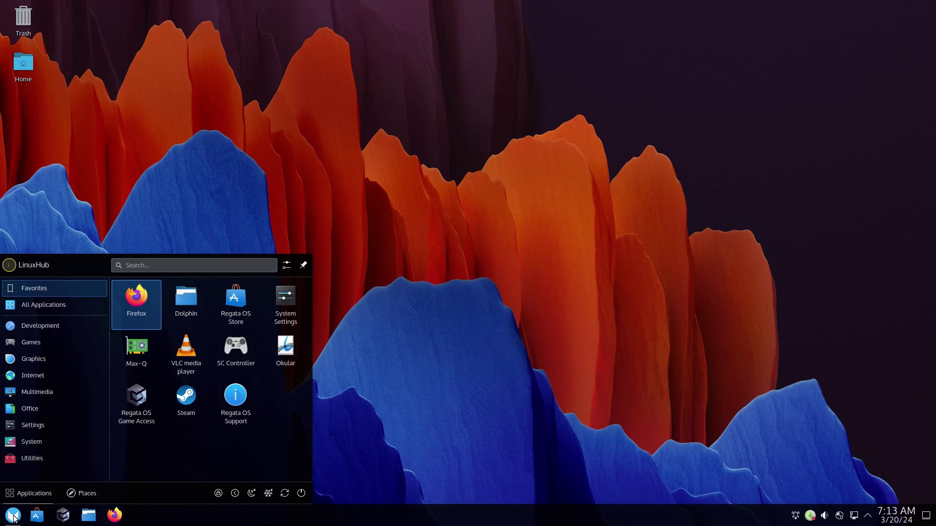
click(298, 297)
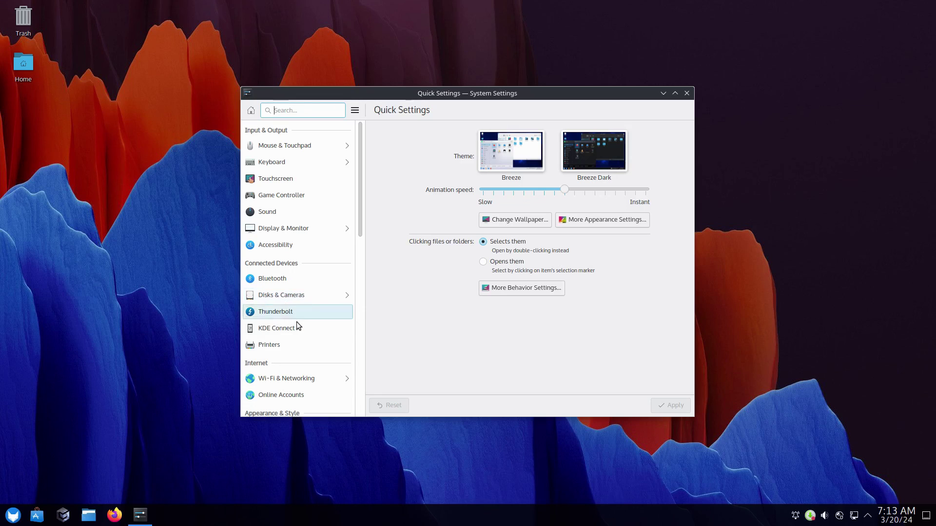
scroll(307, 336, down, 4)
scroll(313, 334, down, 5)
scroll(312, 334, down, 2)
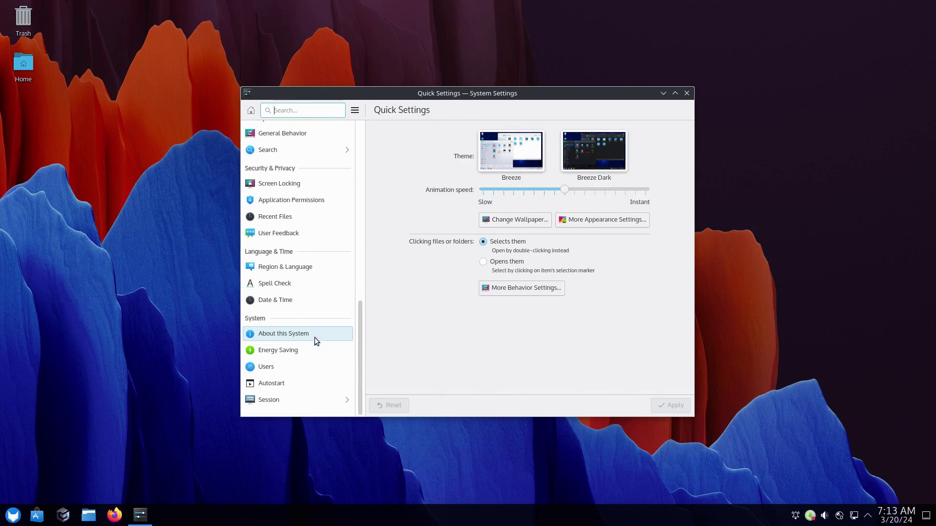
click(276, 337)
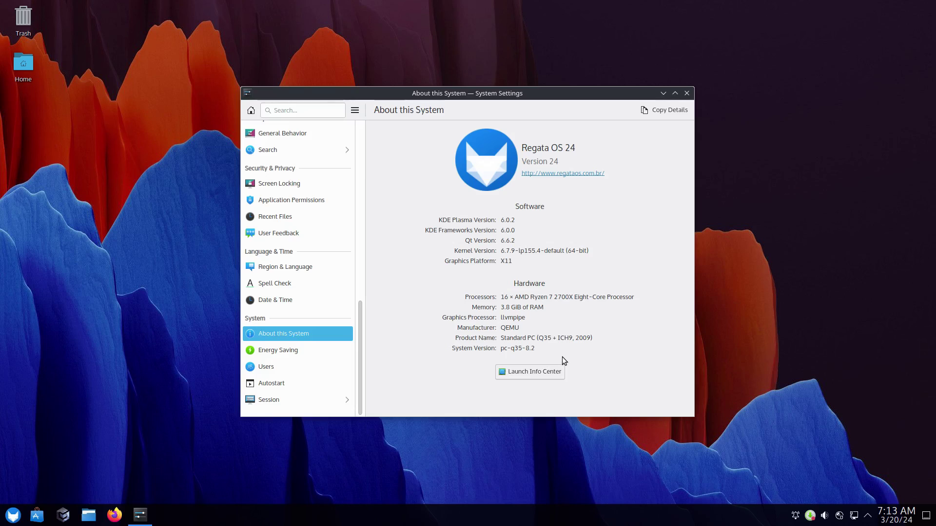
click(686, 93)
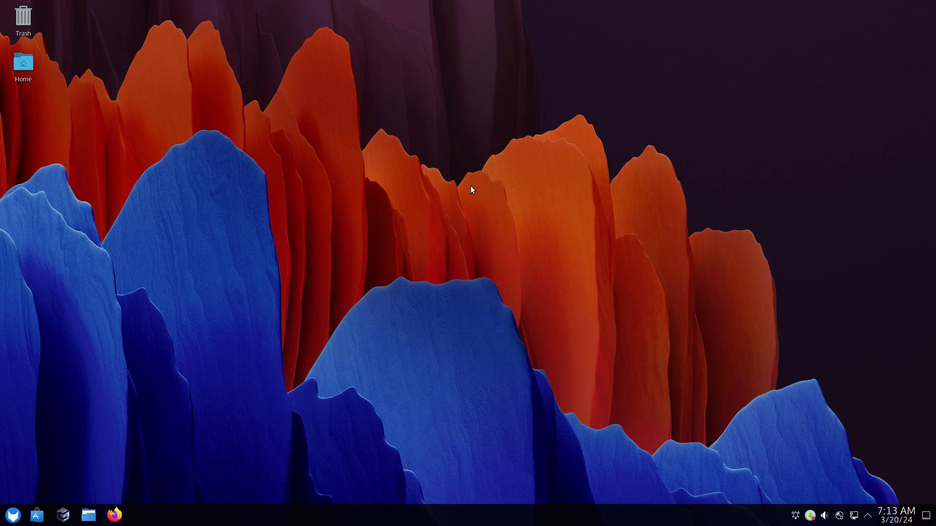